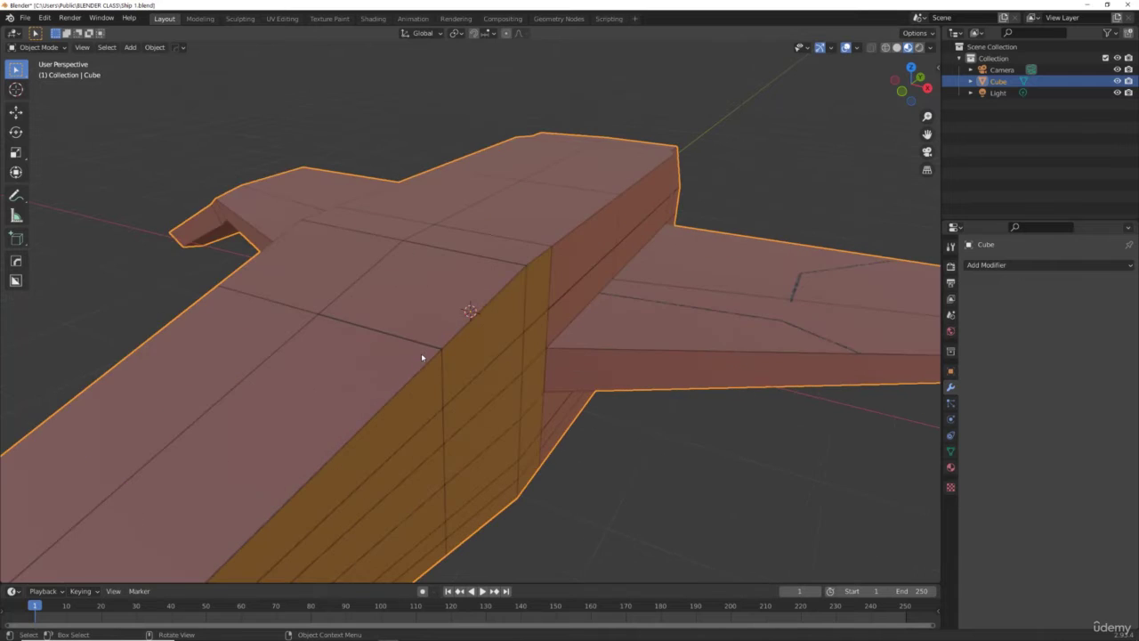
{"action": "scroll", "coordinate": [420, 352], "scroll_direction": "down", "scroll_amount": 3}
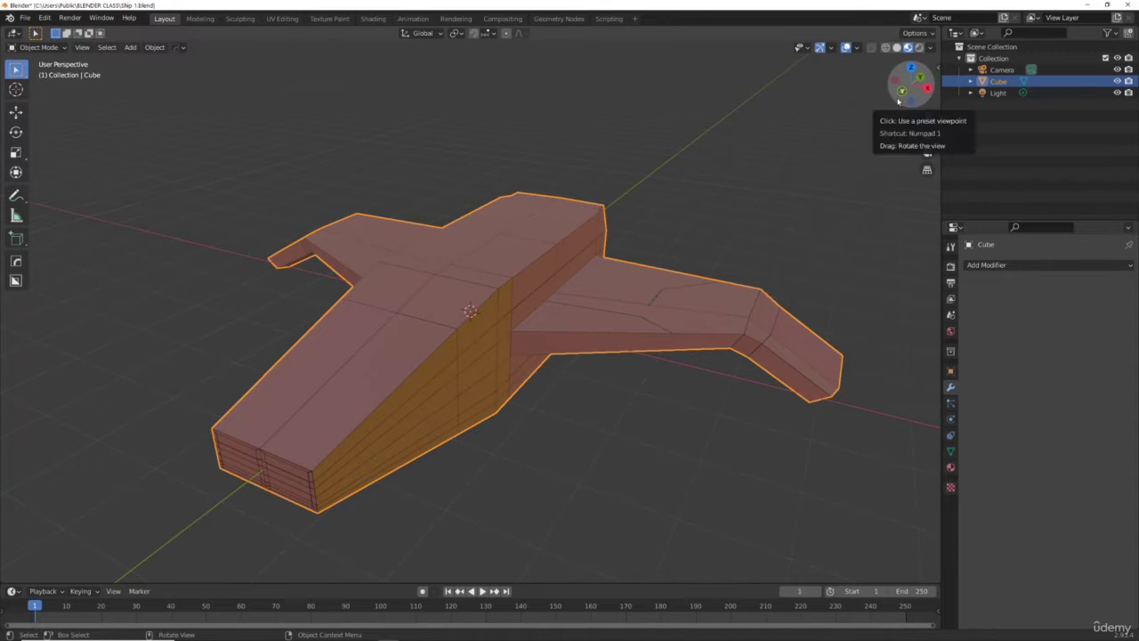
{"action": "left_click_drag", "start_coordinate": [903, 89], "coordinate": [953, 100]}
{"action": "left_click_drag", "start_coordinate": [18, 85], "coordinate": [413, 312]}
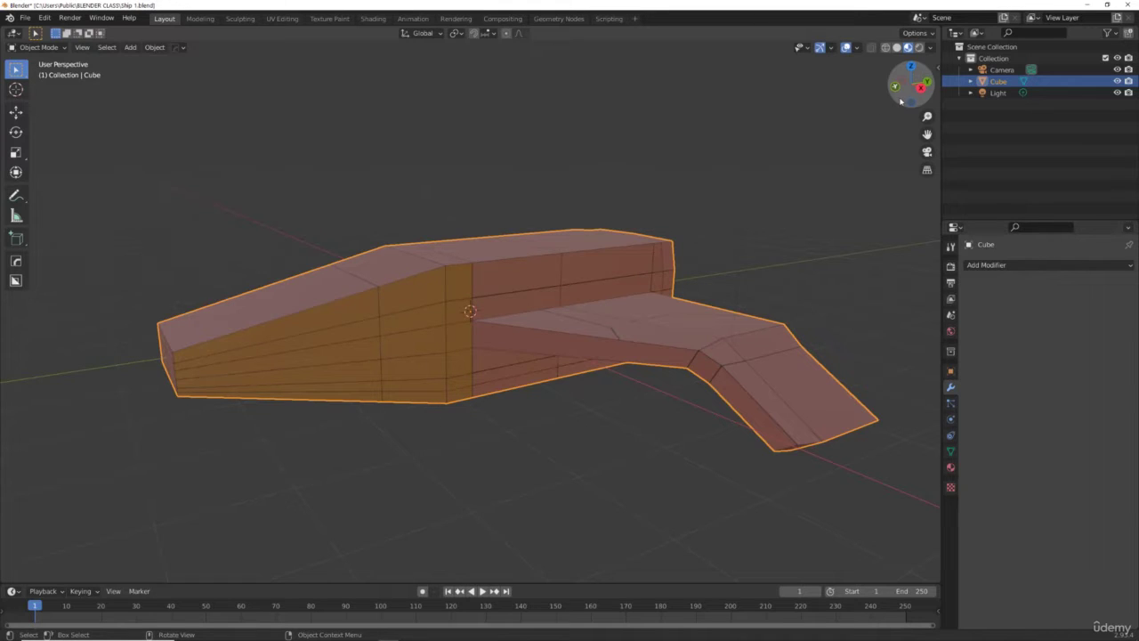
{"action": "left_click_drag", "start_coordinate": [910, 84], "coordinate": [766, 172]}
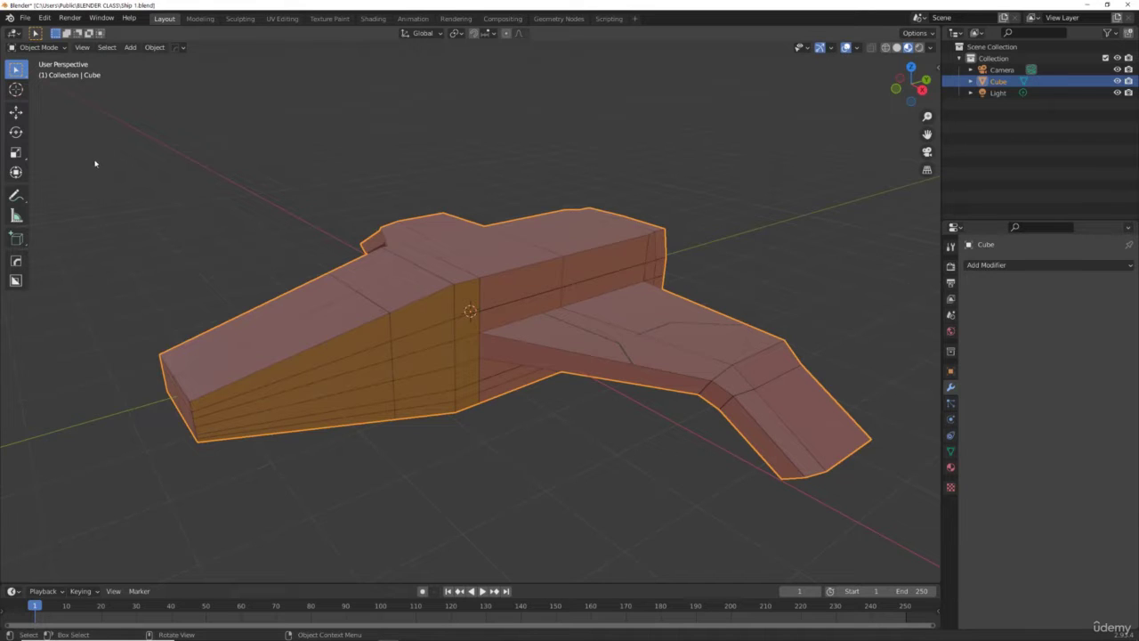
Set up an FBX export of the ship with path mode Copy, embedded textures and only the selected objects included
{"action": "left_click", "coordinate": [32, 19]}
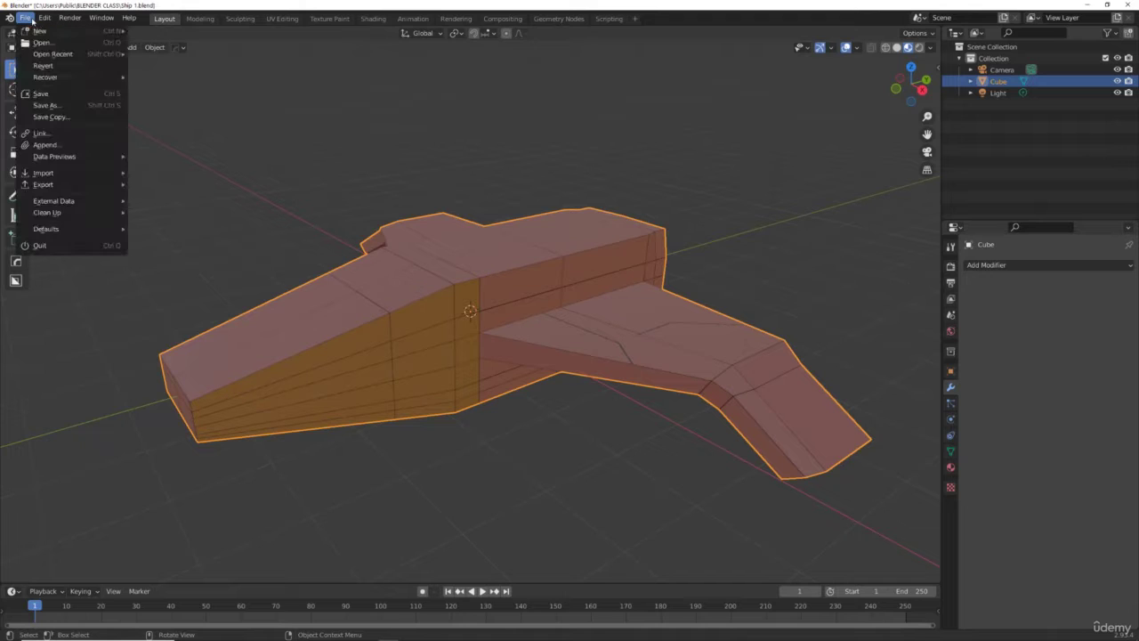
{"action": "mouse_move", "coordinate": [53, 185]}
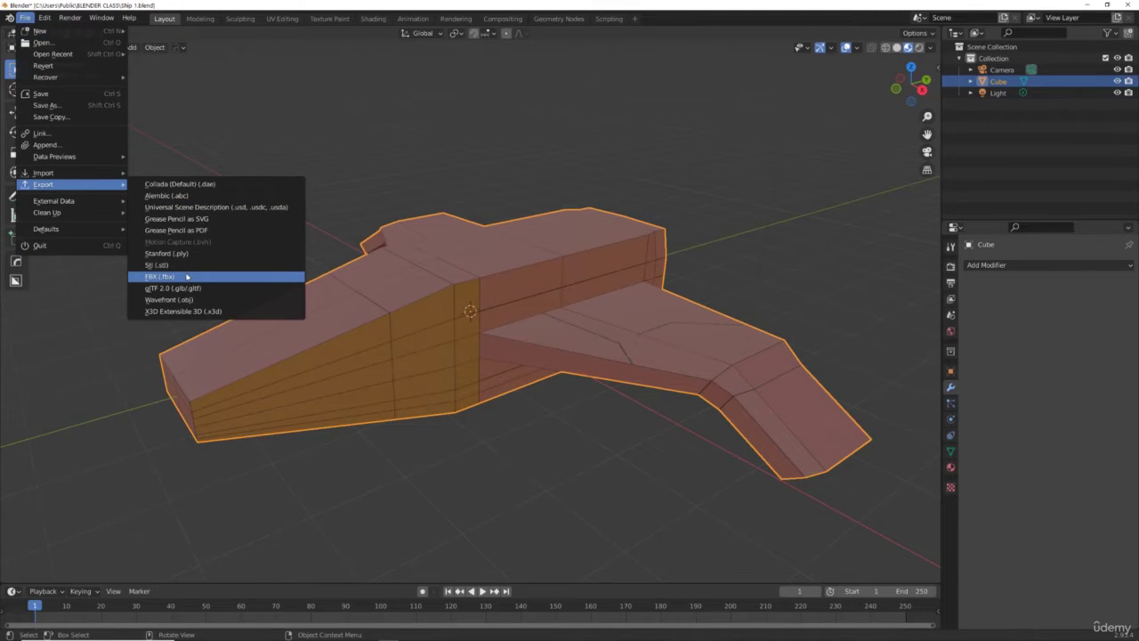
{"action": "left_click", "coordinate": [227, 276]}
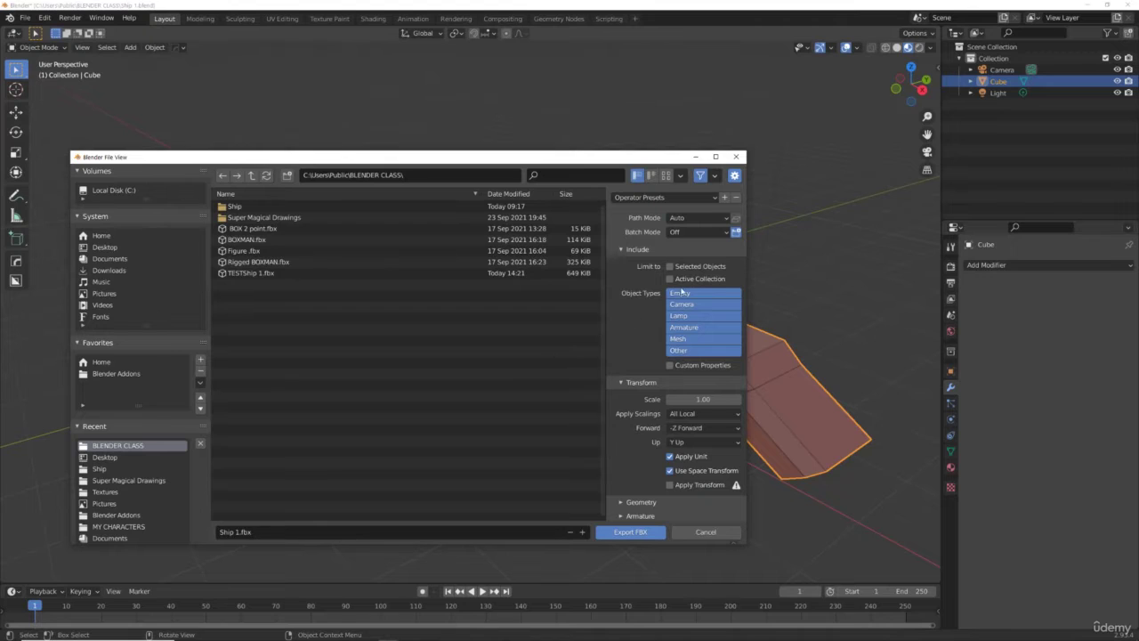
{"action": "left_click", "coordinate": [729, 218]}
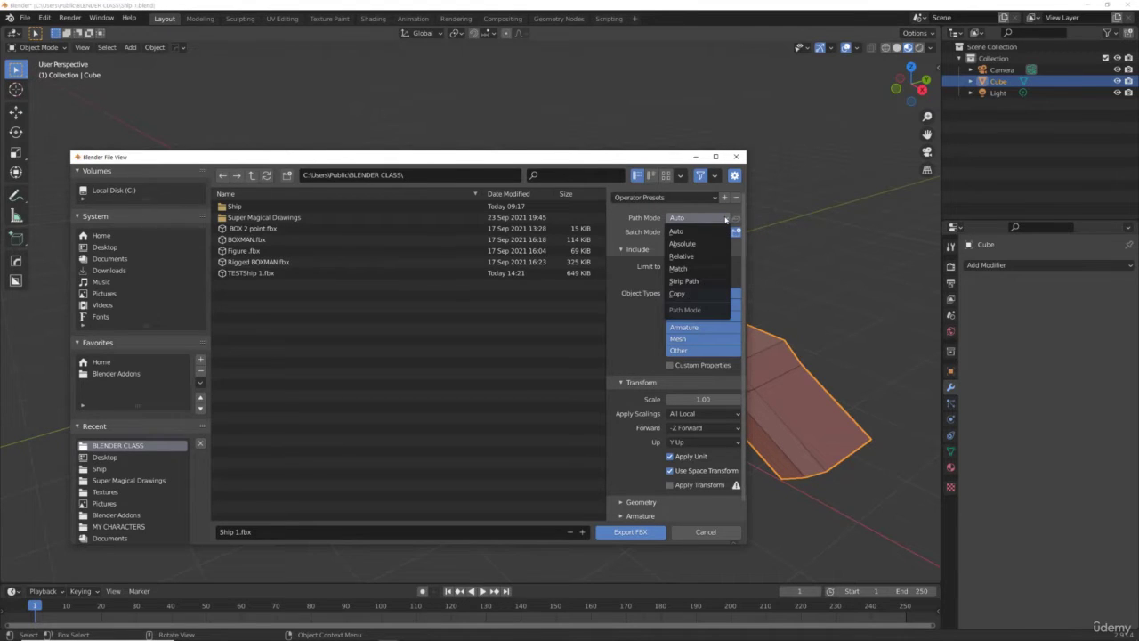
{"action": "left_click", "coordinate": [699, 292]}
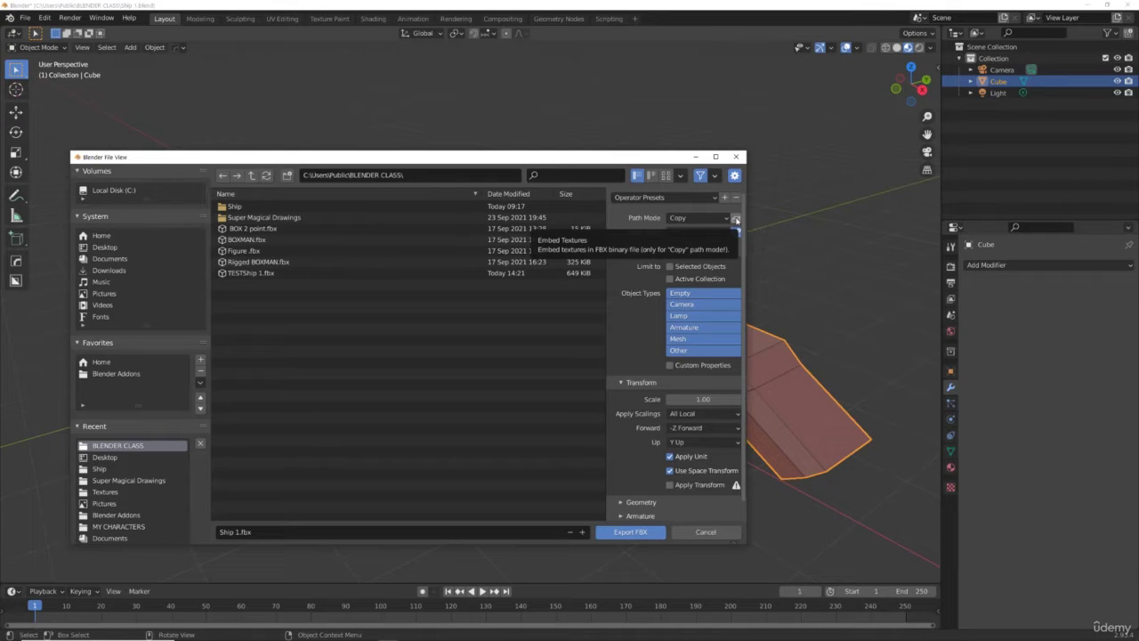
{"action": "left_click", "coordinate": [736, 219]}
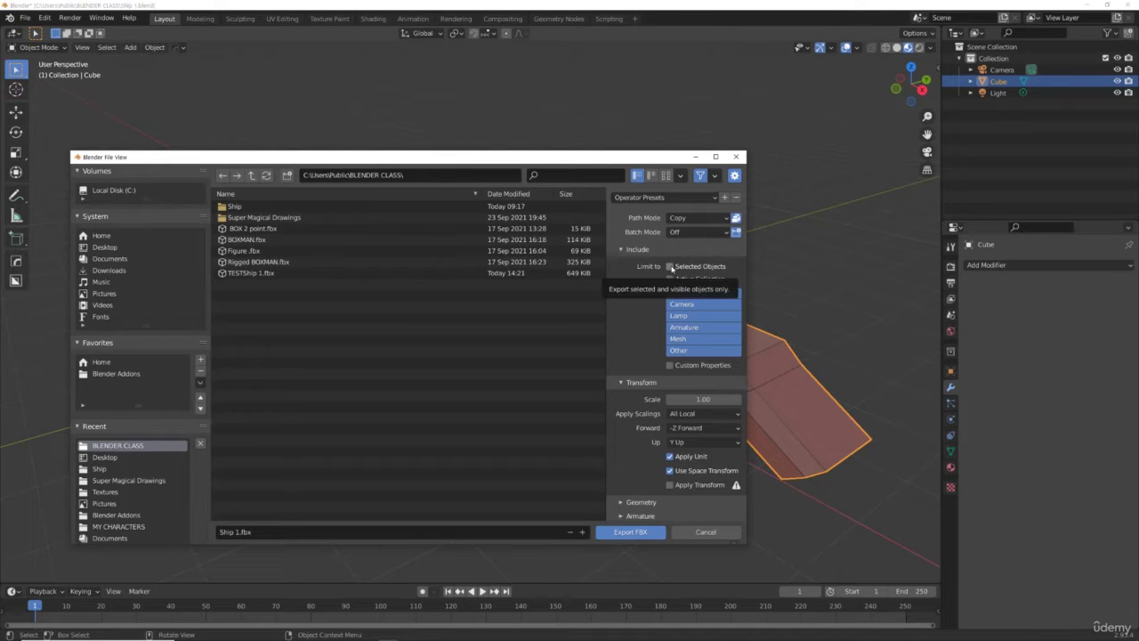
{"action": "left_click", "coordinate": [670, 267]}
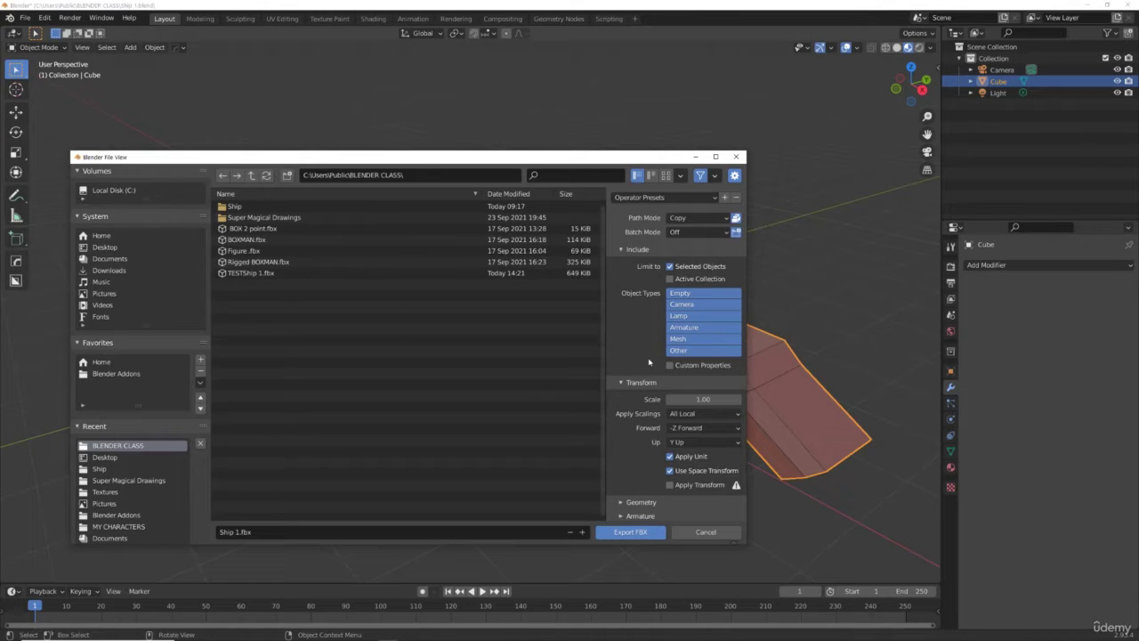
Name the export file Brown SHip.fbx and export it to the BLENDER CLASS folder
{"action": "left_click", "coordinate": [236, 532]}
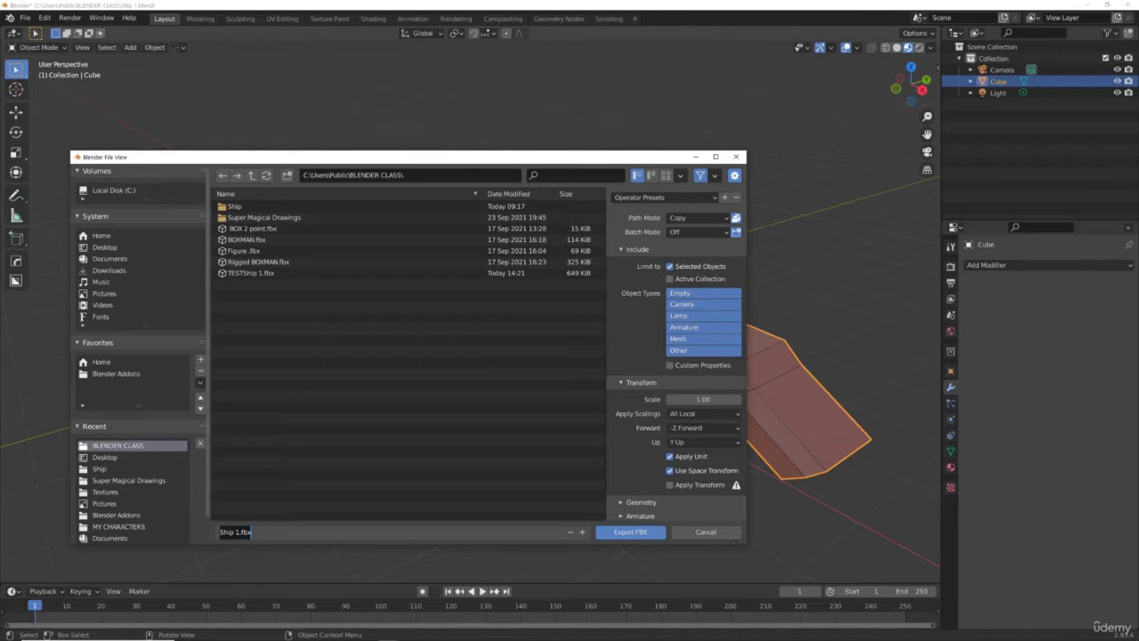
{"action": "key", "text": "Home"}
{"action": "type", "text": "Brown SHip"}
{"action": "key", "text": "Delete"}
{"action": "key", "text": "Delete"}
{"action": "key", "text": "Delete"}
{"action": "key", "text": "Delete"}
{"action": "key", "text": "Delete"}
{"action": "key", "text": "Delete"}
{"action": "left_click", "coordinate": [647, 532]}
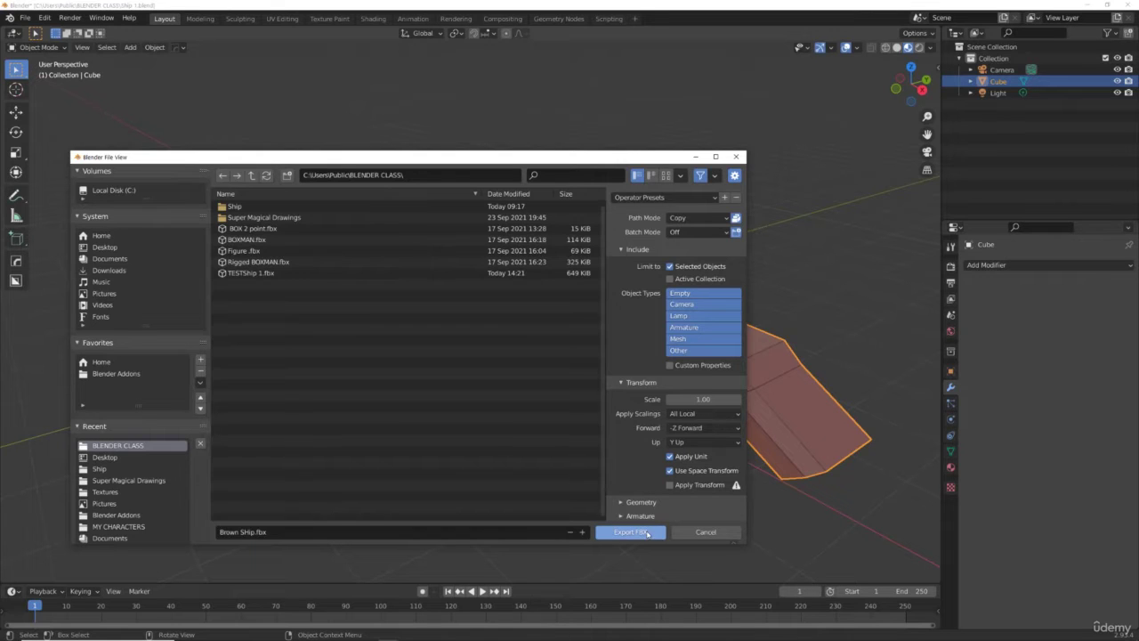
{"action": "left_click", "coordinate": [647, 531]}
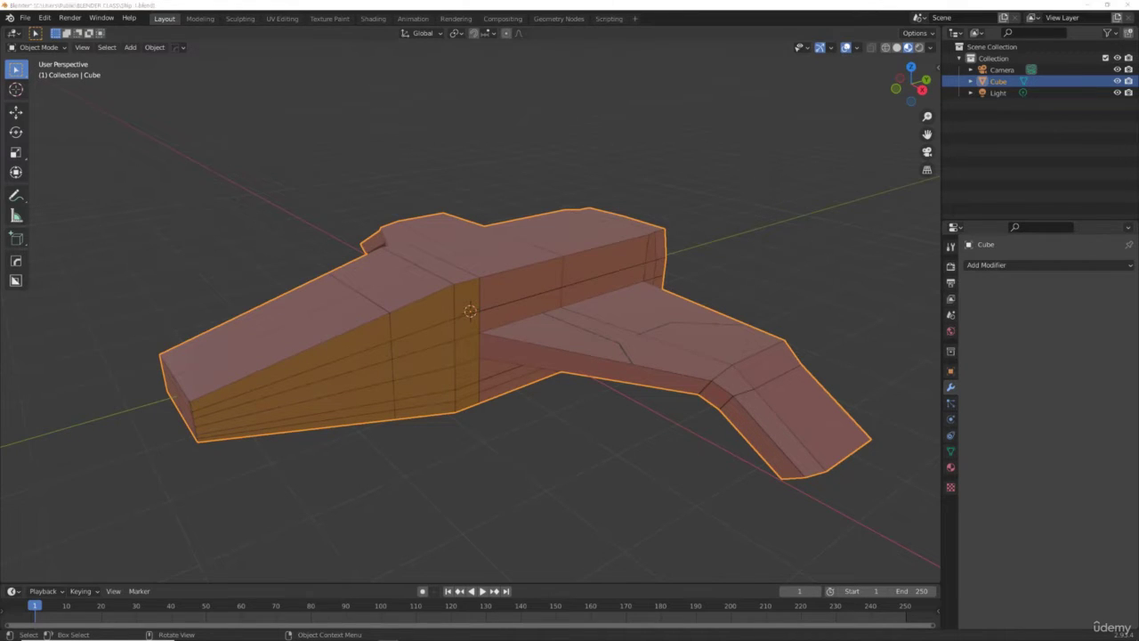
Switch to the BLENDER CLASS folder in File Explorer, open Brown SHip.fbx in 3D Viewer and inspect the textured ship from both sides
{"action": "key", "text": "alt+Tab"}
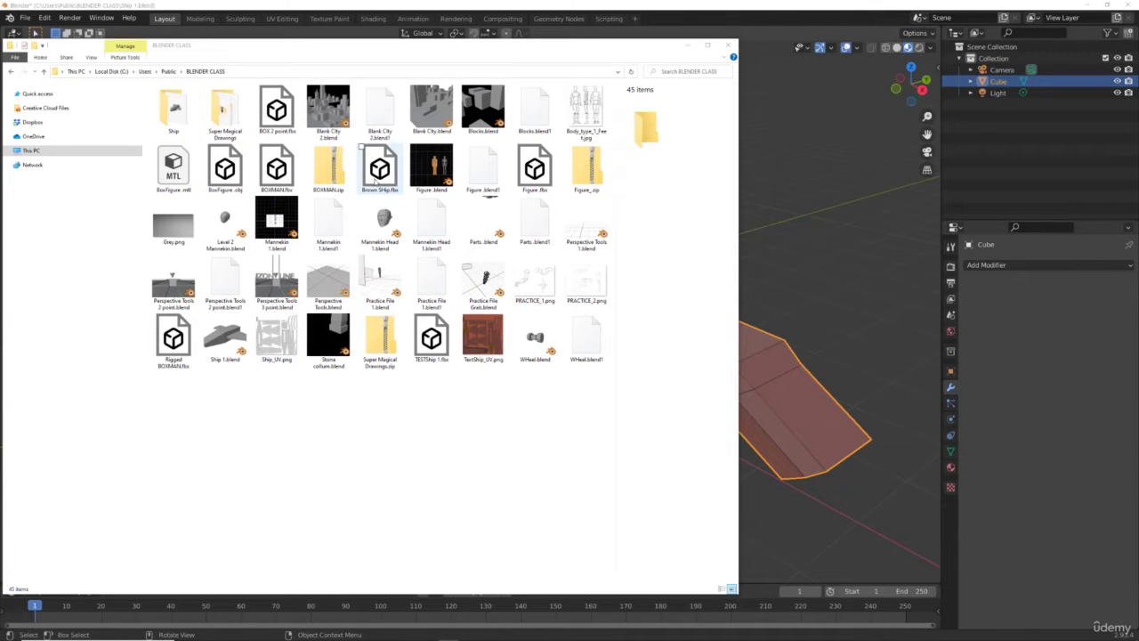
{"action": "double_click", "coordinate": [378, 174]}
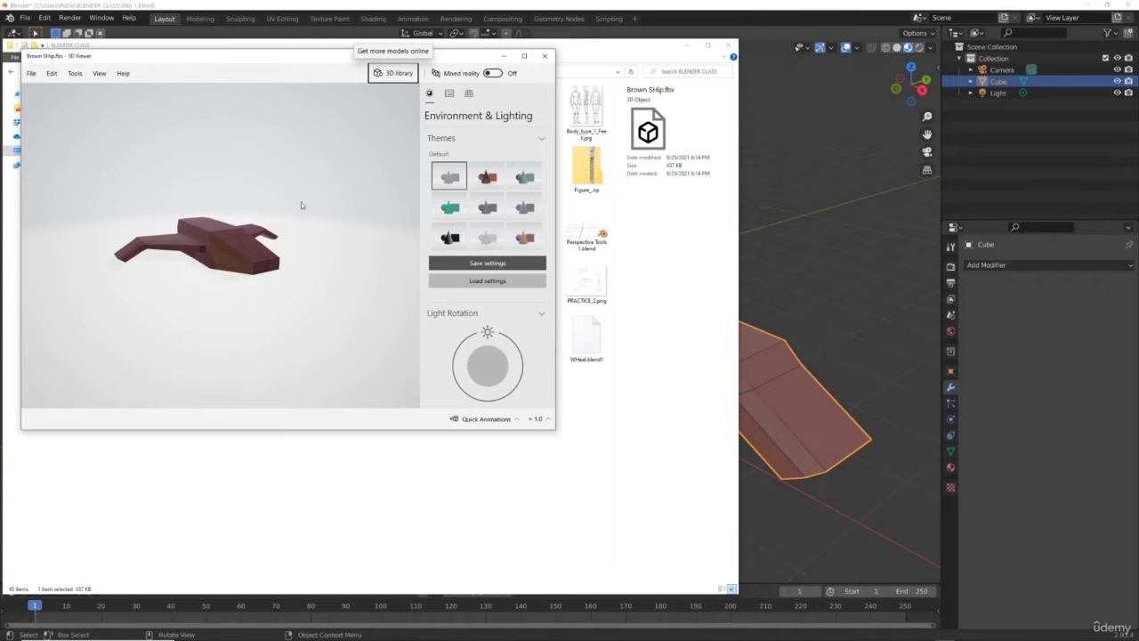
{"action": "scroll", "coordinate": [301, 202], "scroll_direction": "up", "scroll_amount": 5}
{"action": "scroll", "coordinate": [320, 205], "scroll_direction": "down", "scroll_amount": 3}
{"action": "scroll", "coordinate": [339, 205], "scroll_direction": "up", "scroll_amount": 3}
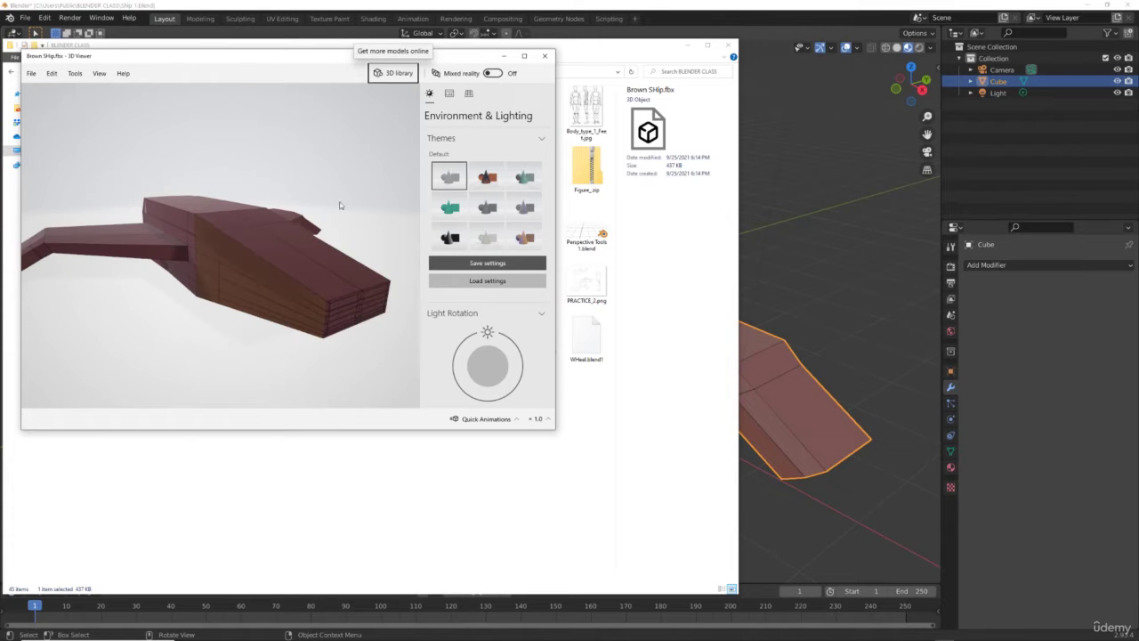
{"action": "left_click_drag", "start_coordinate": [331, 240], "coordinate": [250, 267]}
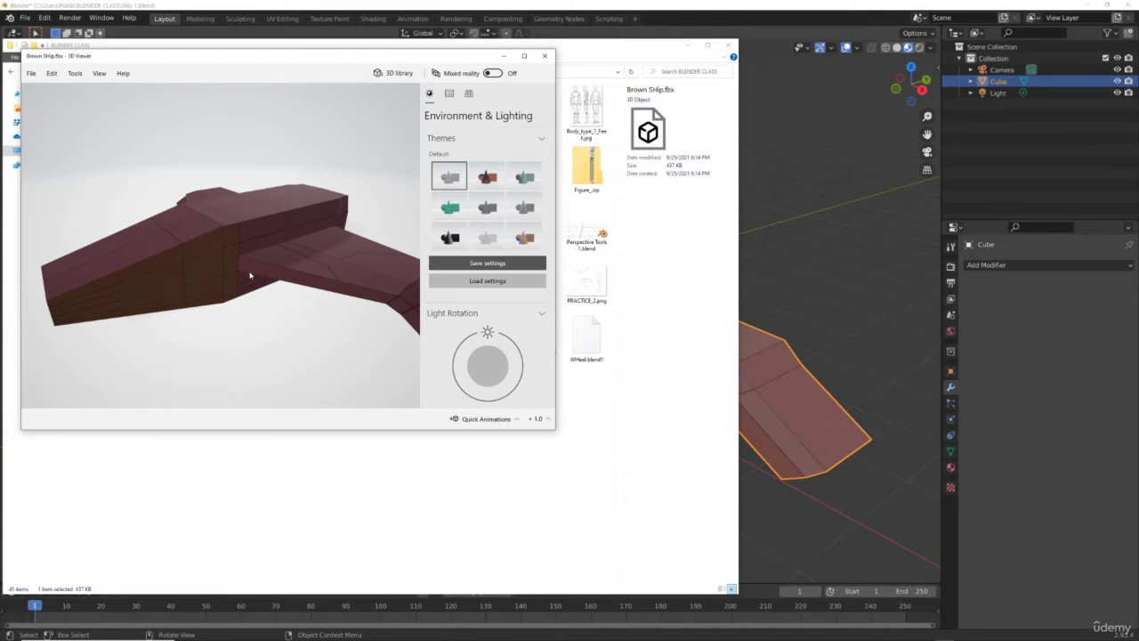
Preview the ship under three other lighting themes, and close 3D Viewer and the folder window
{"action": "left_click", "coordinate": [487, 206]}
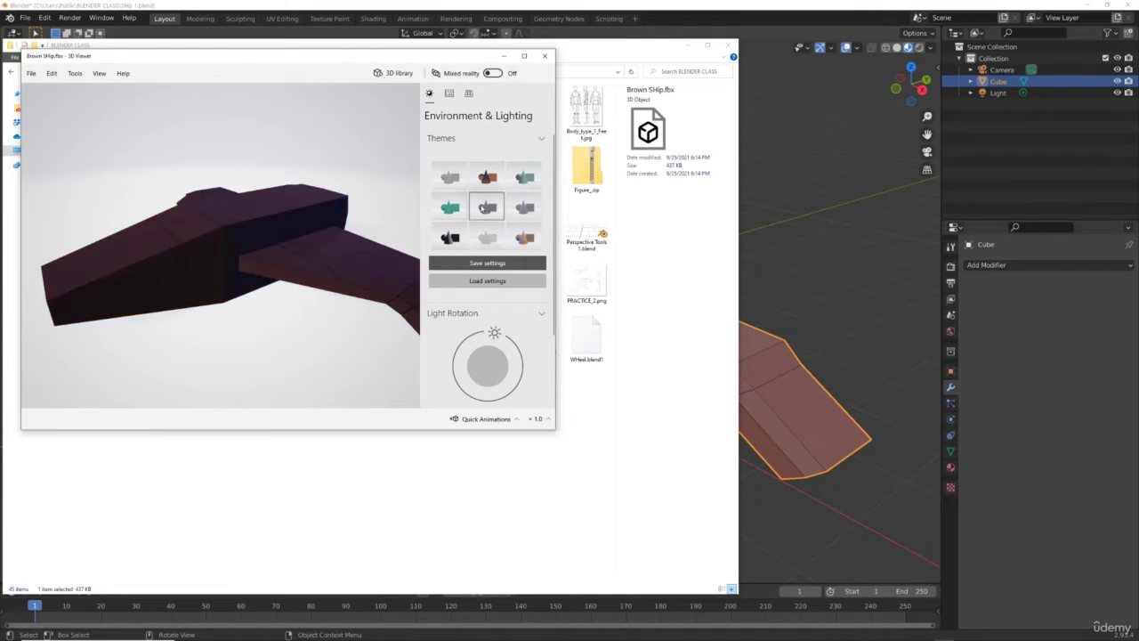
{"action": "left_click", "coordinate": [450, 236]}
{"action": "left_click", "coordinate": [487, 236]}
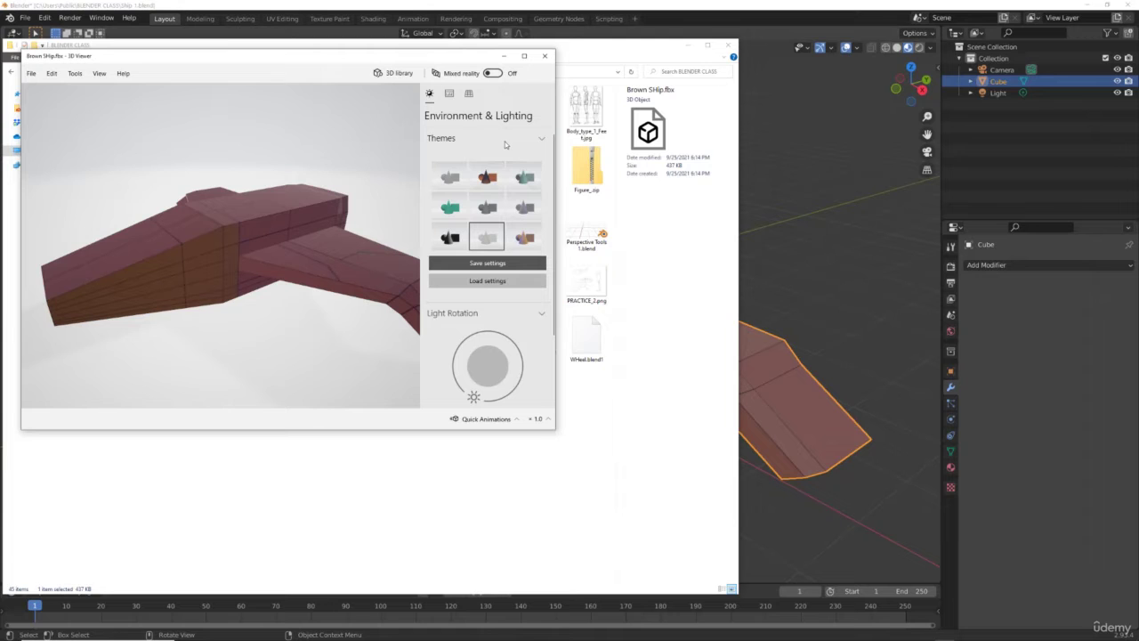
{"action": "left_click", "coordinate": [545, 55]}
{"action": "left_click", "coordinate": [686, 44]}
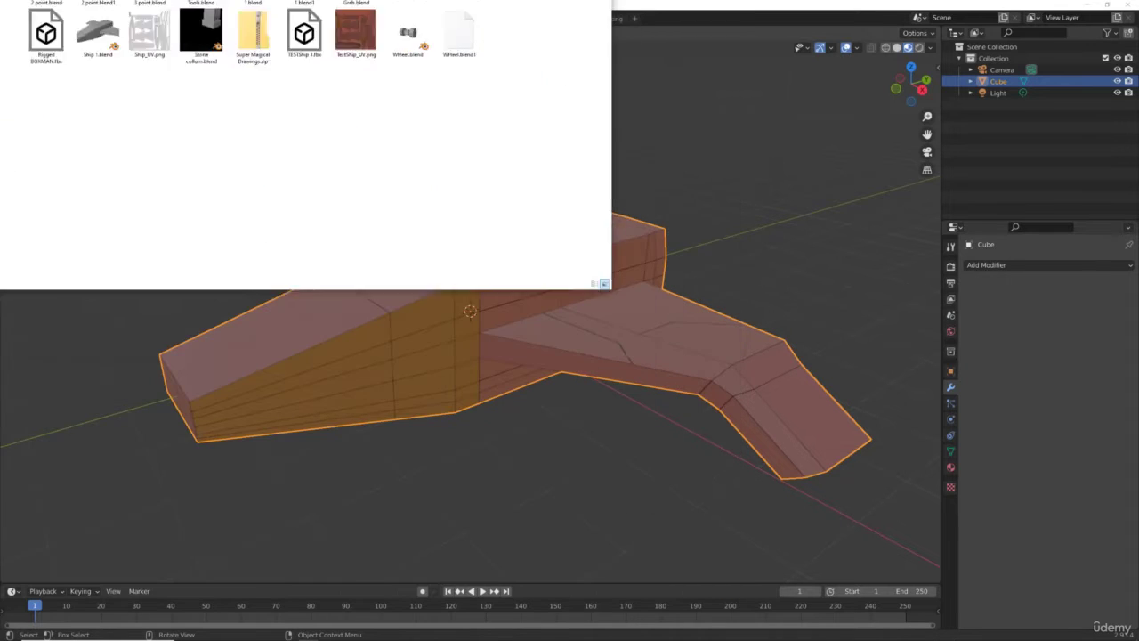
Start a new default scene in Blender without saving the changes to Ship 1.blend
{"action": "left_click", "coordinate": [747, 215]}
{"action": "left_click_drag", "start_coordinate": [909, 86], "coordinate": [899, 96]}
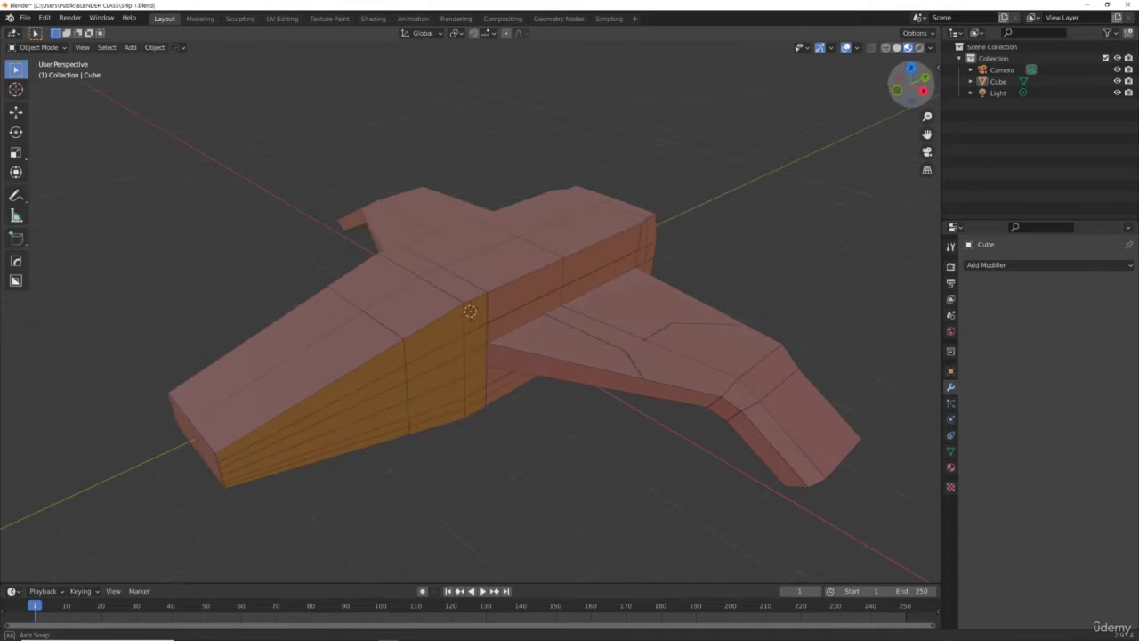
{"action": "left_click", "coordinate": [25, 18]}
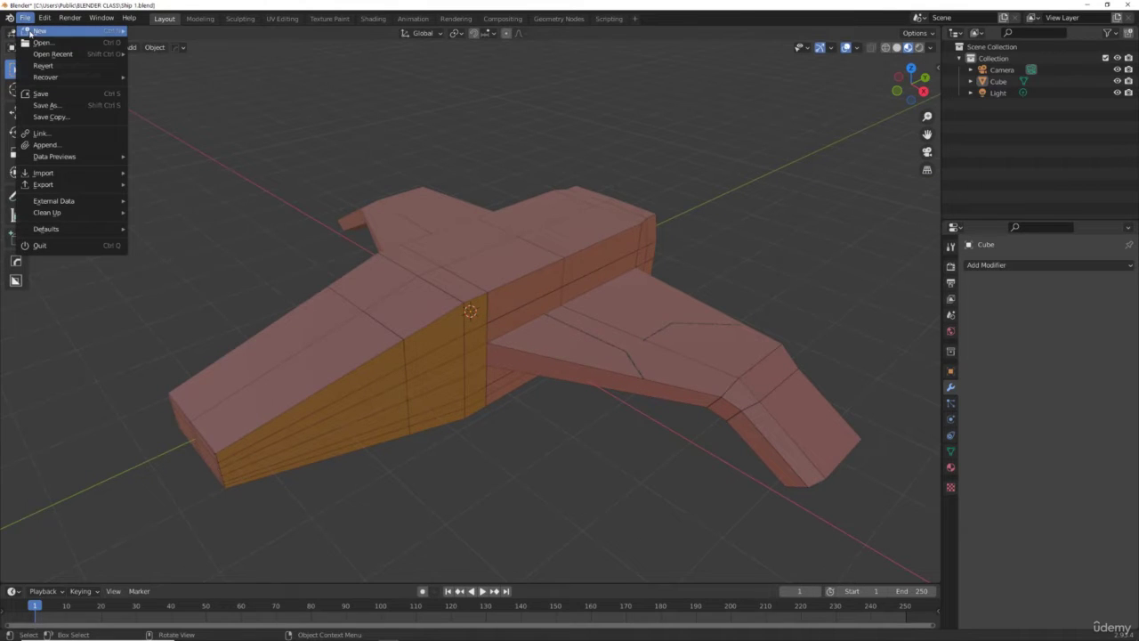
{"action": "mouse_move", "coordinate": [31, 34]}
{"action": "left_click", "coordinate": [147, 31]}
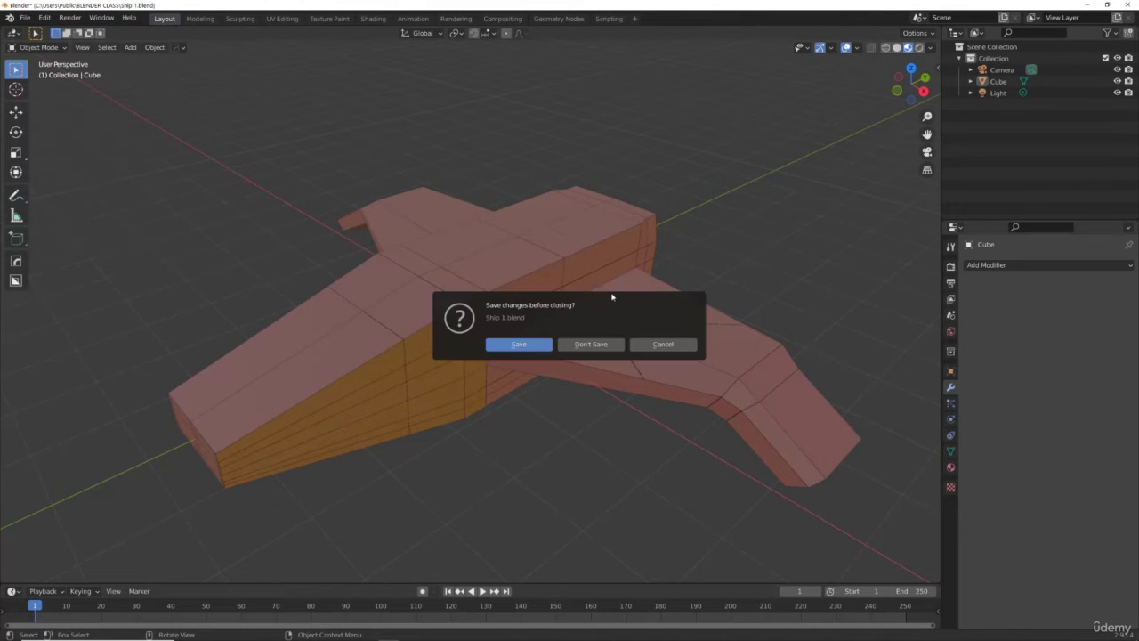
{"action": "left_click", "coordinate": [605, 345]}
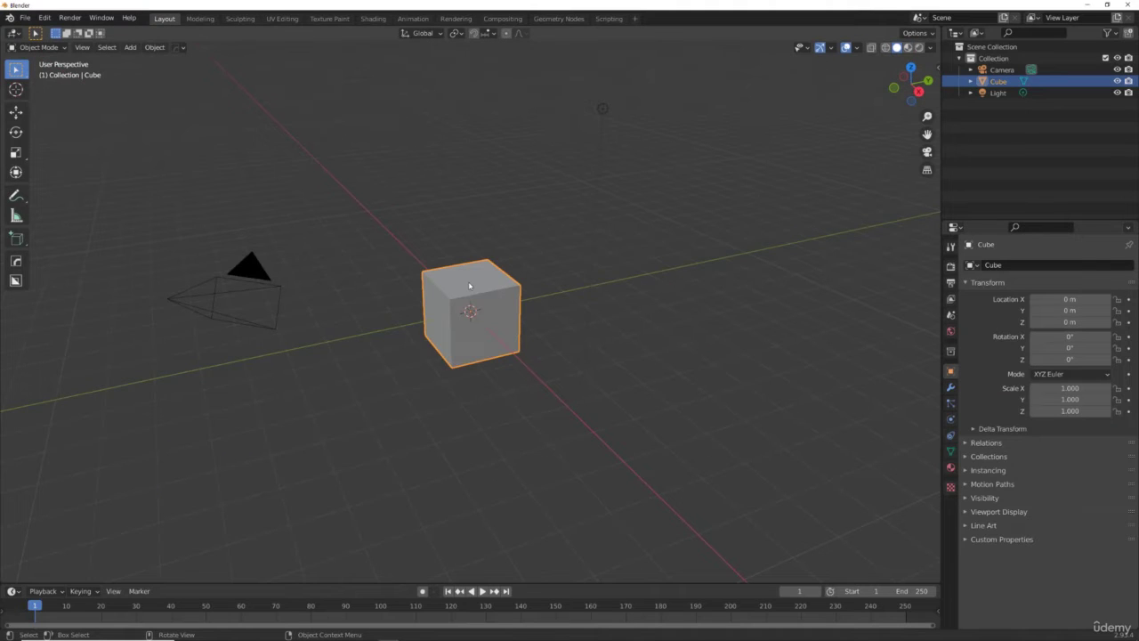
Delete the default cube and import Brown SHip.fbx from the BLENDER CLASS folder
{"action": "key", "text": "Delete"}
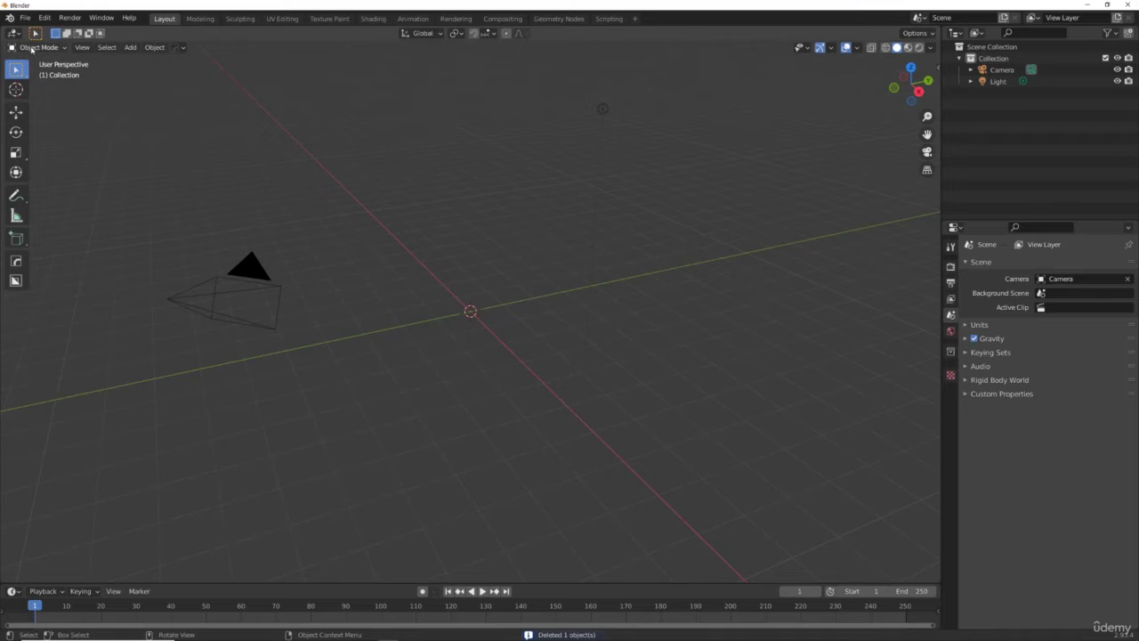
{"action": "left_click", "coordinate": [25, 18]}
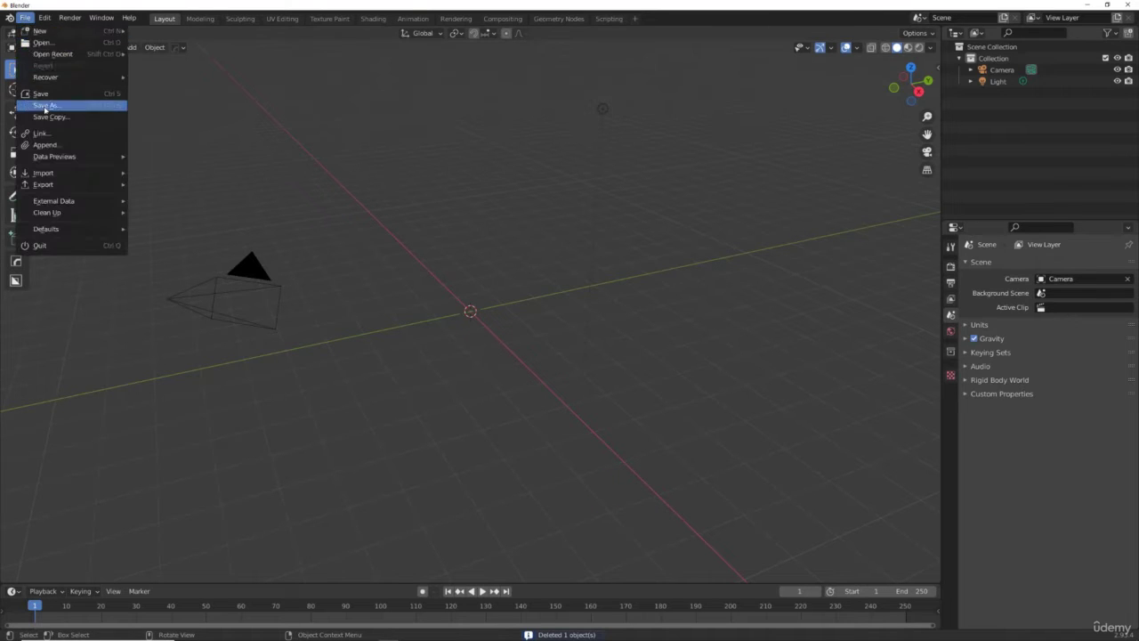
{"action": "mouse_move", "coordinate": [54, 173]}
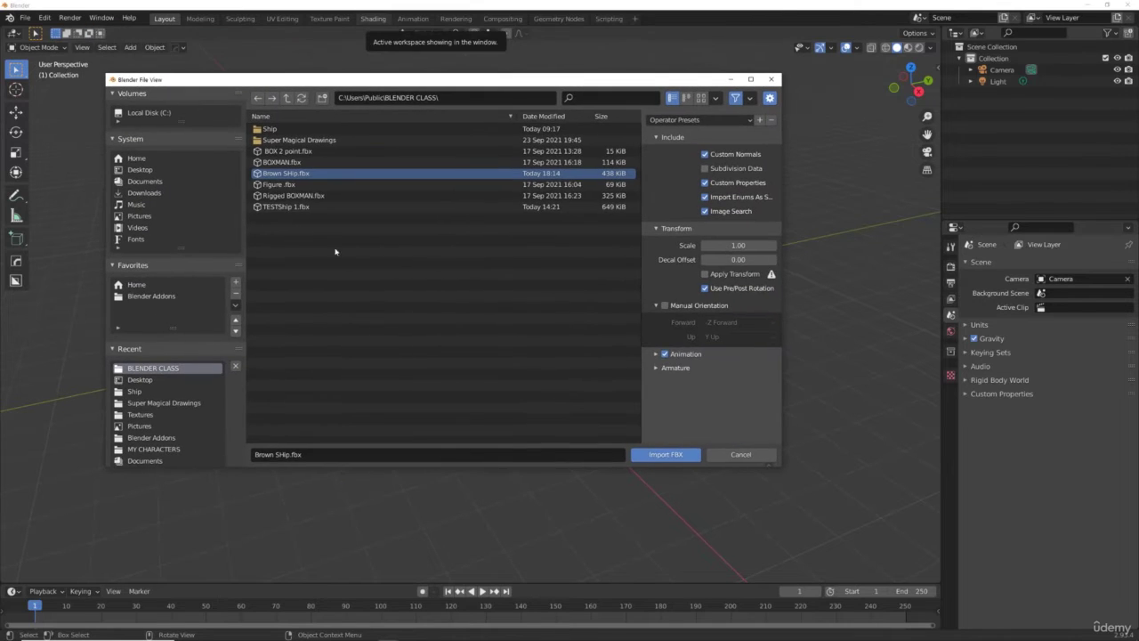
{"action": "left_click", "coordinate": [662, 457]}
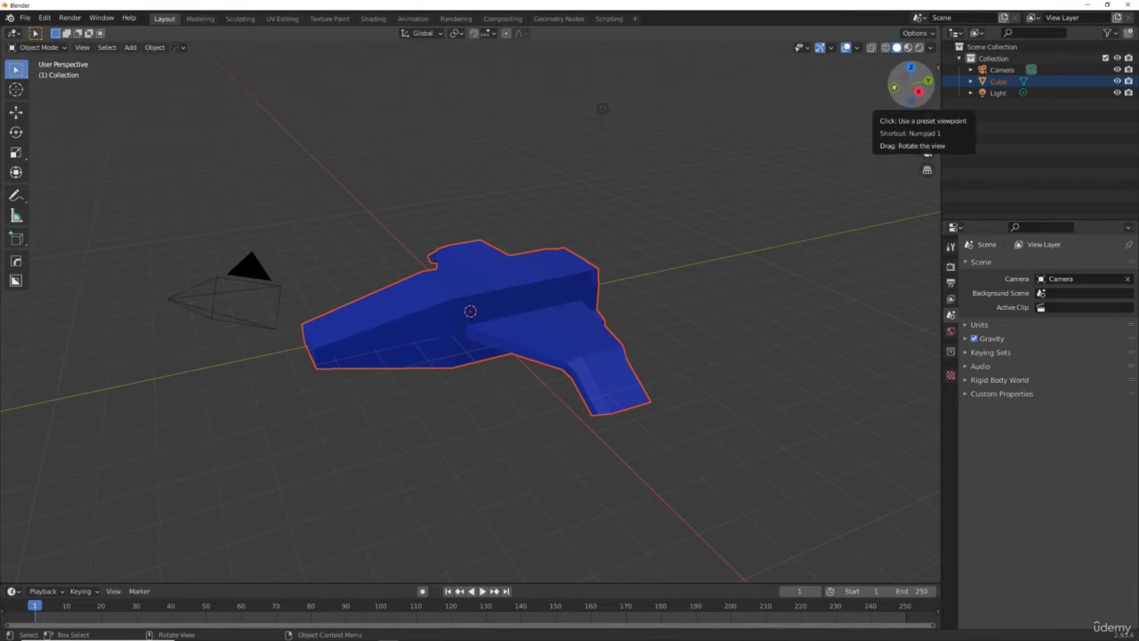
Display the imported ship in Material Preview shading and examine its textured surfaces from above and from the side
{"action": "left_click_drag", "start_coordinate": [899, 99], "coordinate": [881, 142]}
{"action": "left_click_drag", "start_coordinate": [627, 293], "coordinate": [607, 126]}
{"action": "left_click_drag", "start_coordinate": [915, 84], "coordinate": [918, 95]}
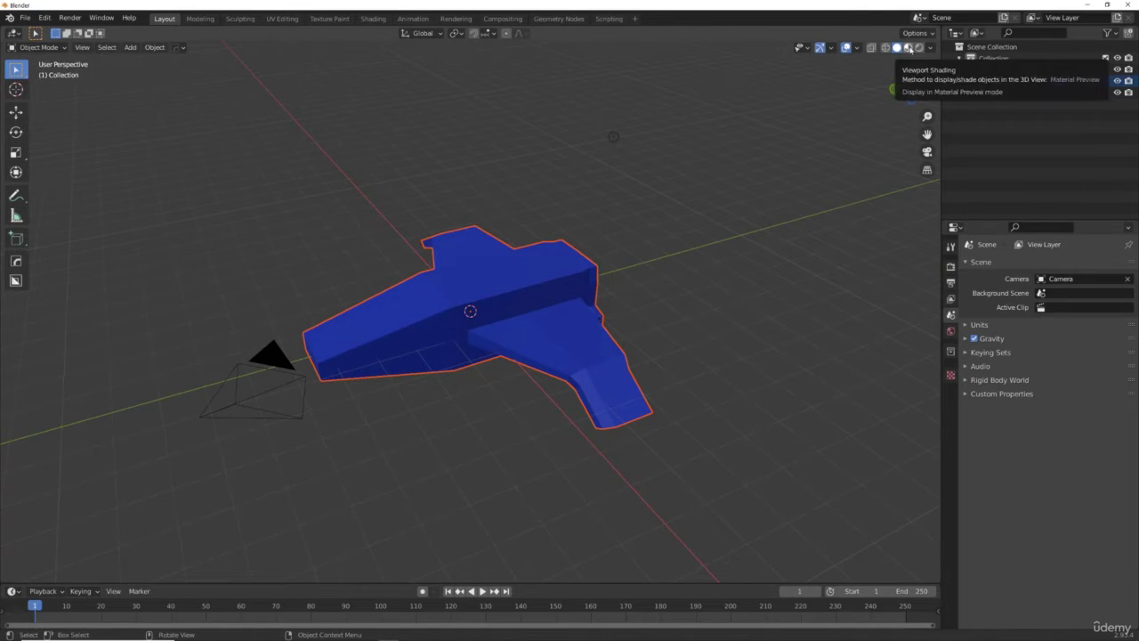
{"action": "left_click", "coordinate": [907, 48]}
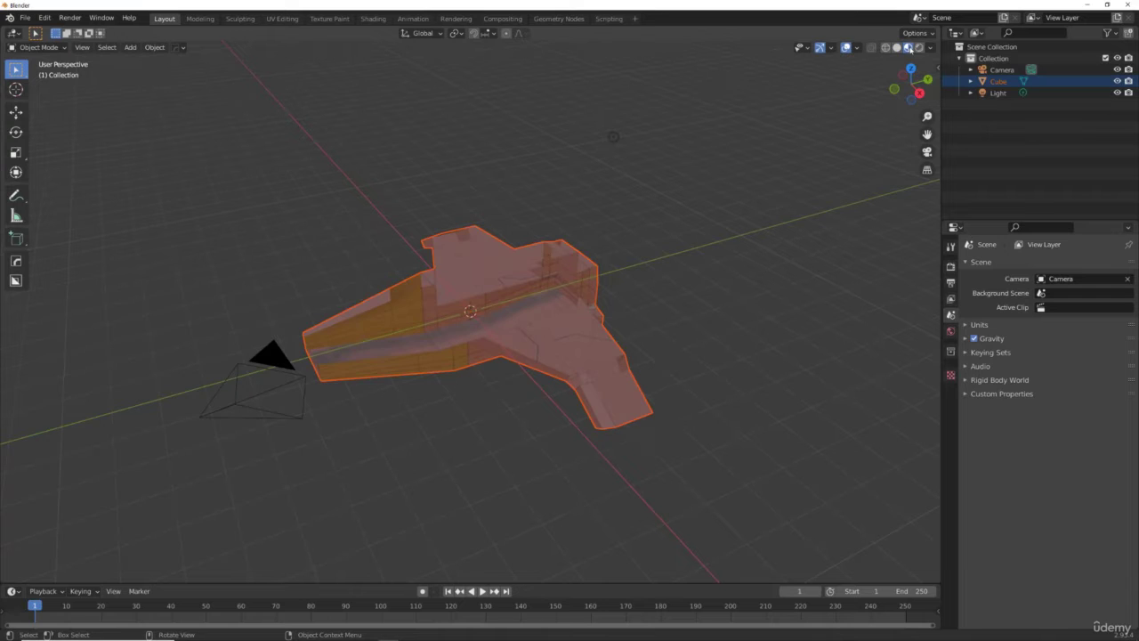
{"action": "left_click_drag", "start_coordinate": [891, 94], "coordinate": [906, 71]}
{"action": "left_click_drag", "start_coordinate": [592, 58], "coordinate": [603, 172]}
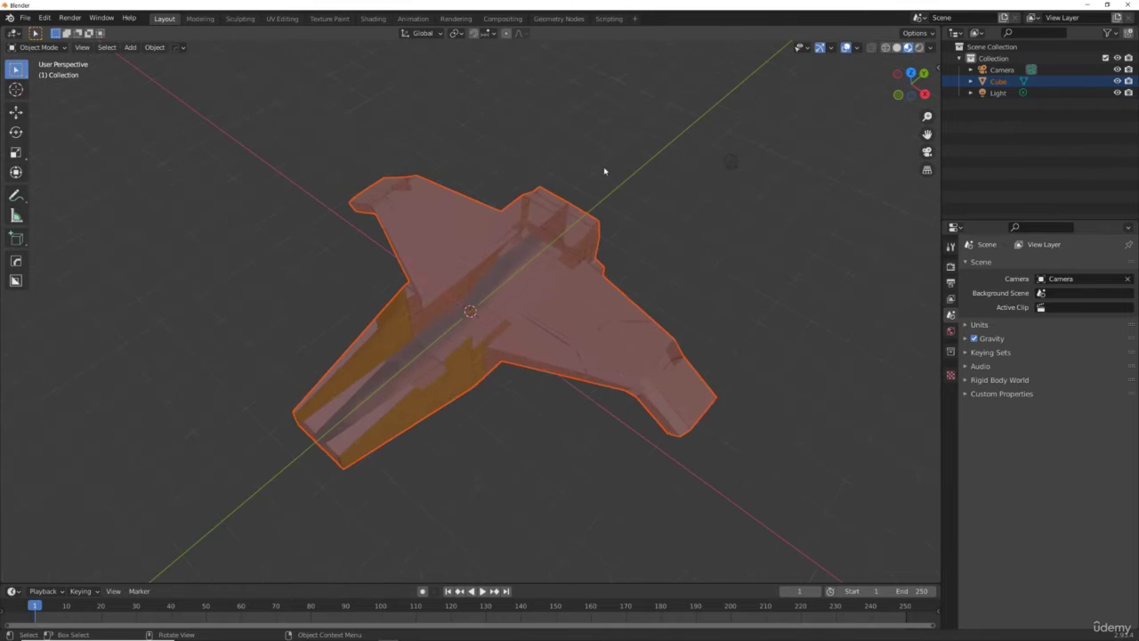
{"action": "scroll", "coordinate": [605, 171], "scroll_direction": "up", "scroll_amount": 2}
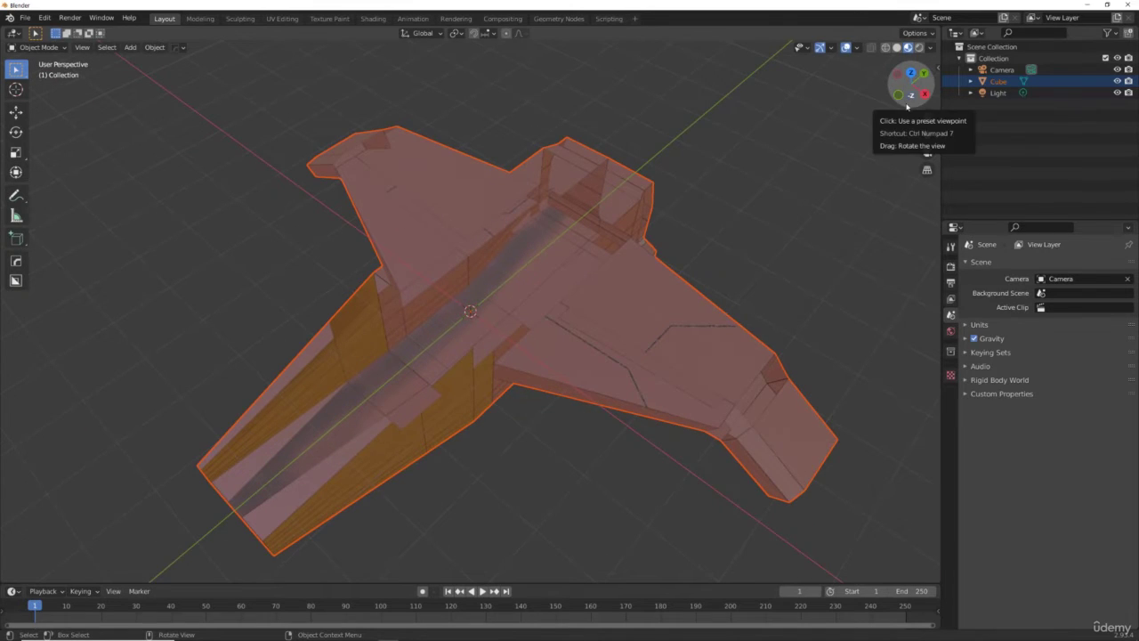
{"action": "left_click_drag", "start_coordinate": [911, 89], "coordinate": [888, 98]}
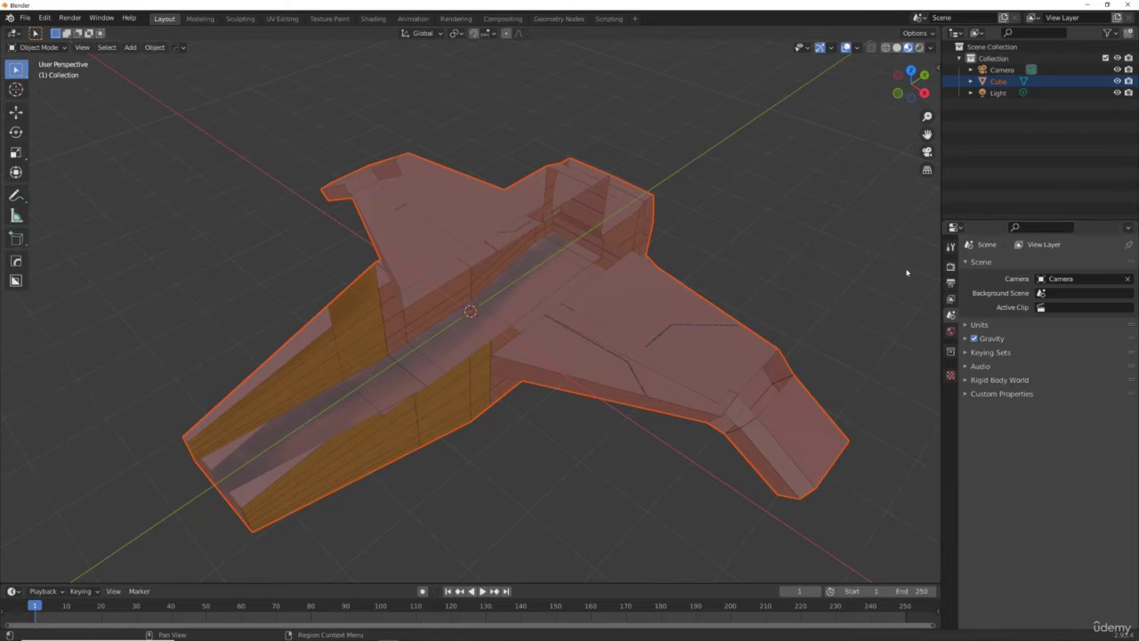
Look through the viewport overlays and the texture, collection, render, world and view layer properties for a setting controlling the ship's see-through surfaces
{"action": "left_click", "coordinate": [856, 48]}
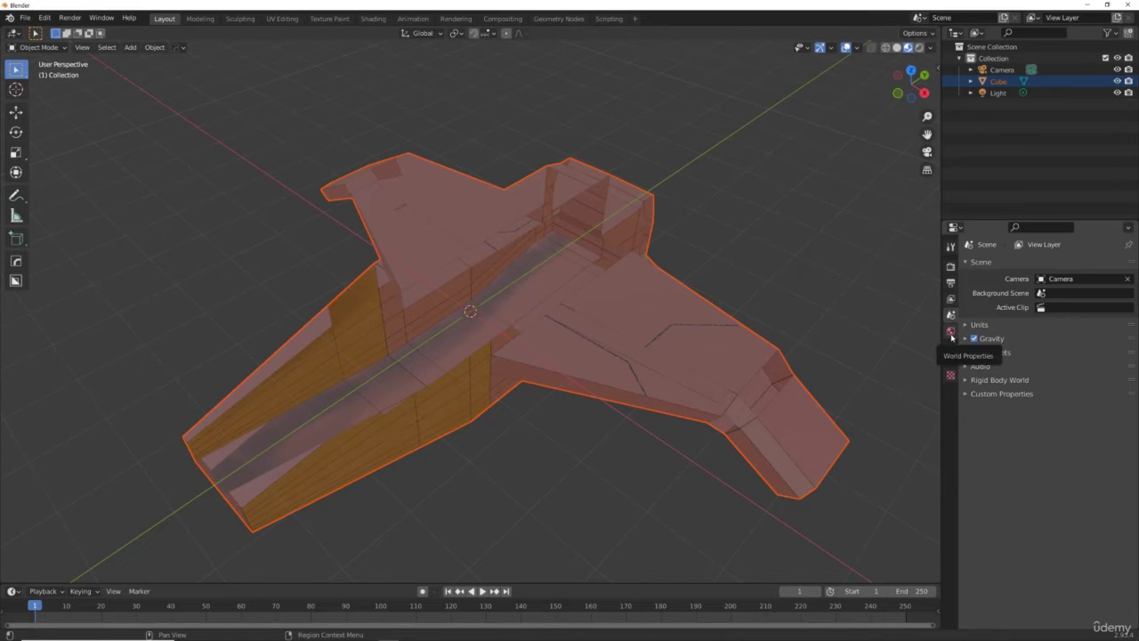
{"action": "left_click", "coordinate": [951, 376]}
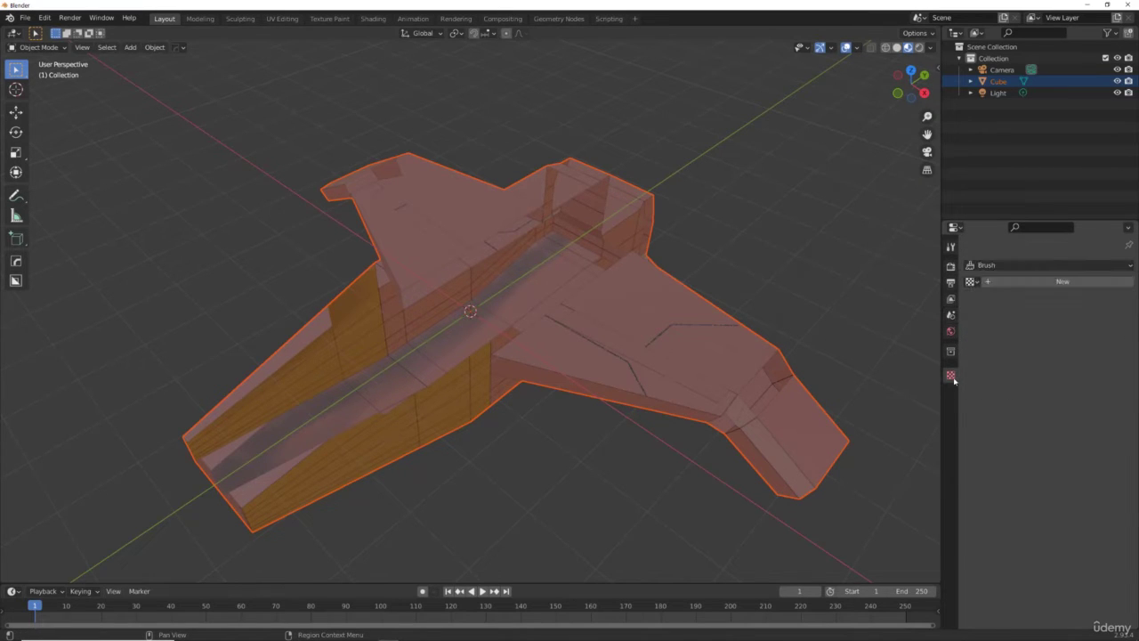
{"action": "left_click", "coordinate": [950, 358]}
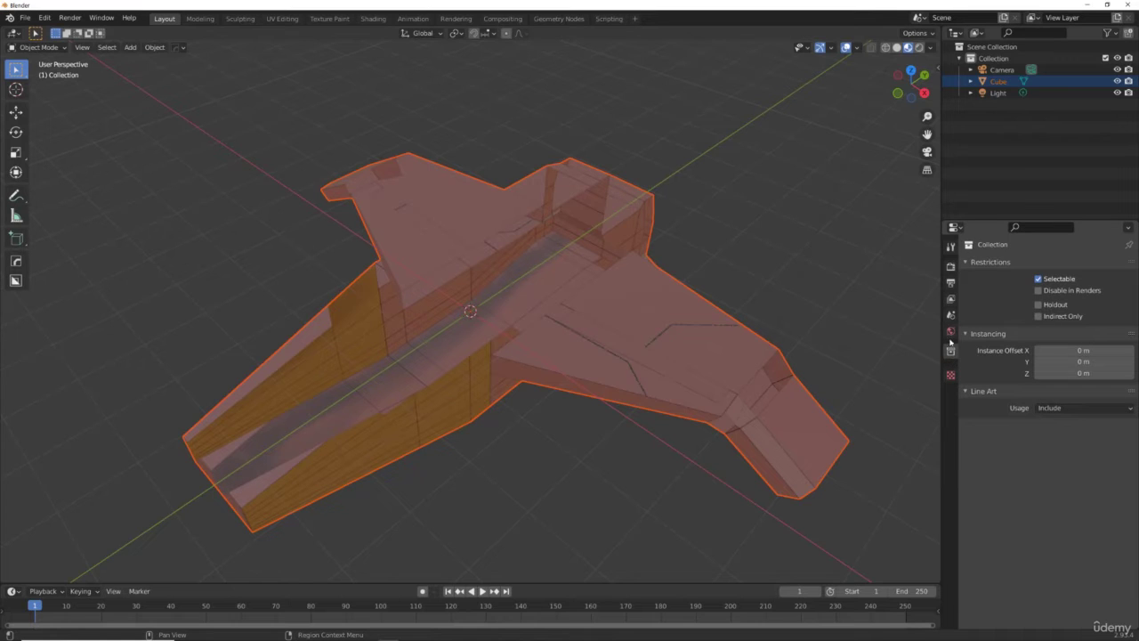
{"action": "left_click", "coordinate": [950, 265]}
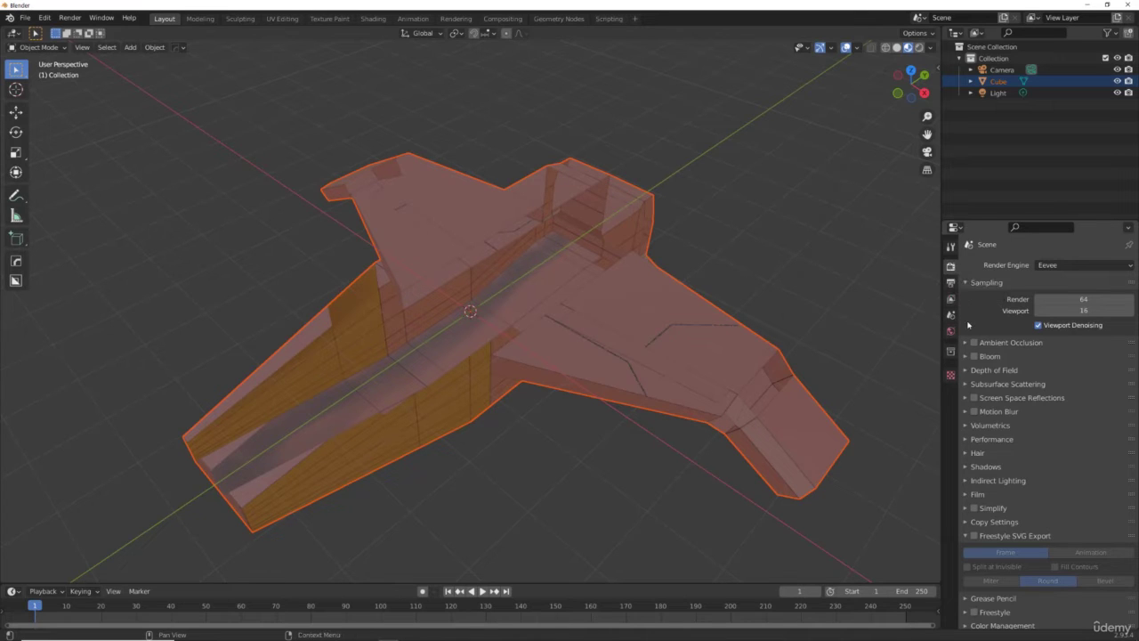
{"action": "scroll", "coordinate": [971, 323], "scroll_direction": "down", "scroll_amount": 1}
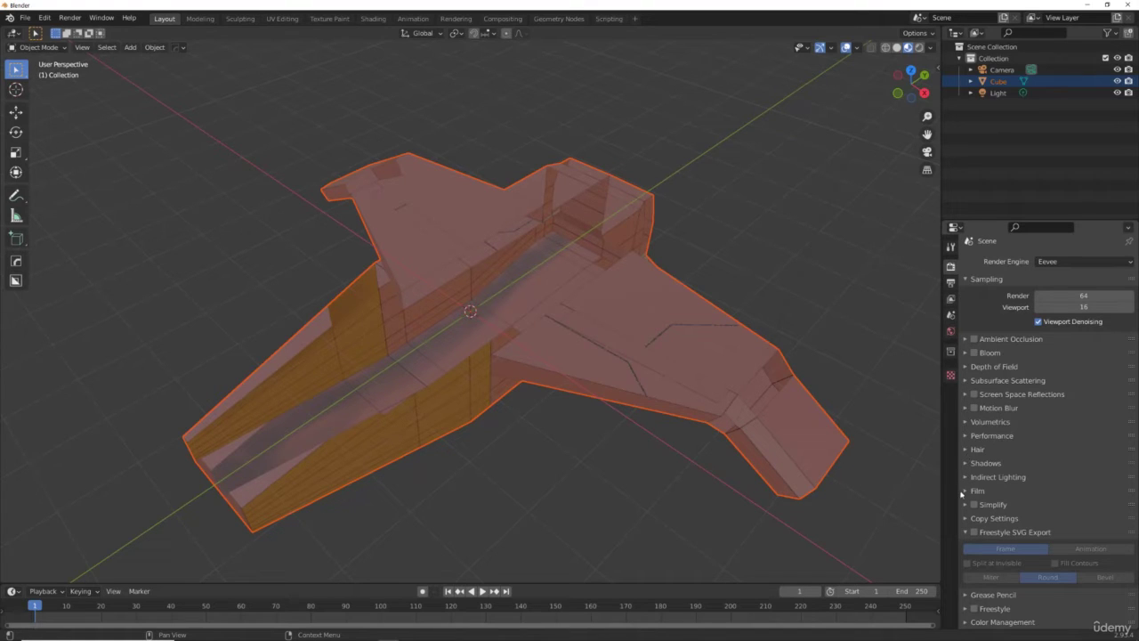
{"action": "scroll", "coordinate": [994, 472], "scroll_direction": "up", "scroll_amount": 1}
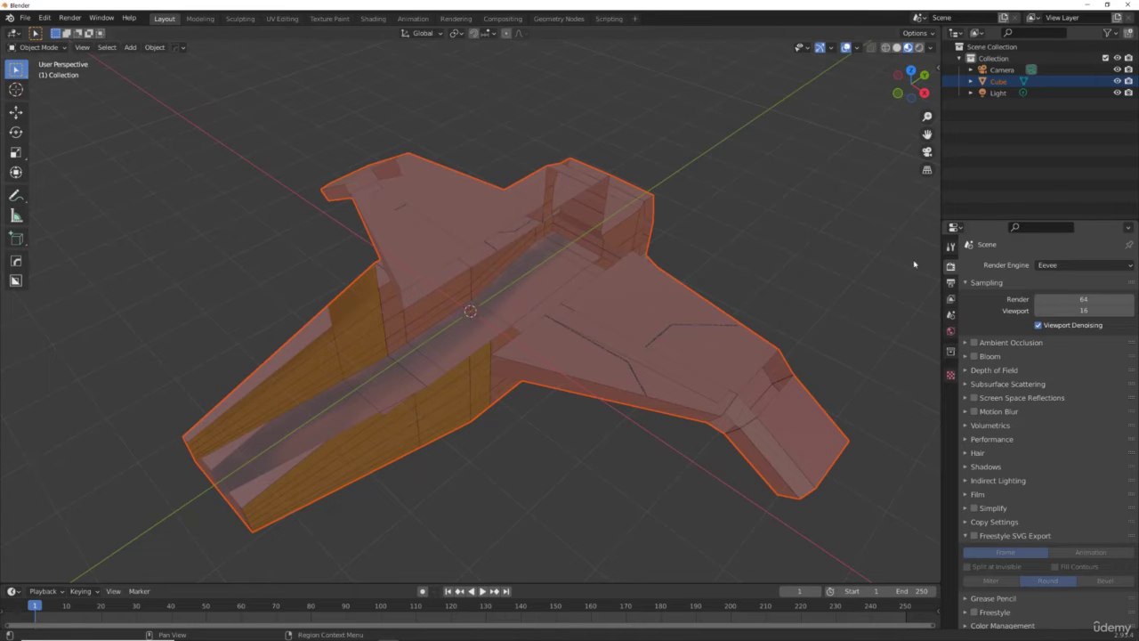
{"action": "left_click", "coordinate": [856, 48]}
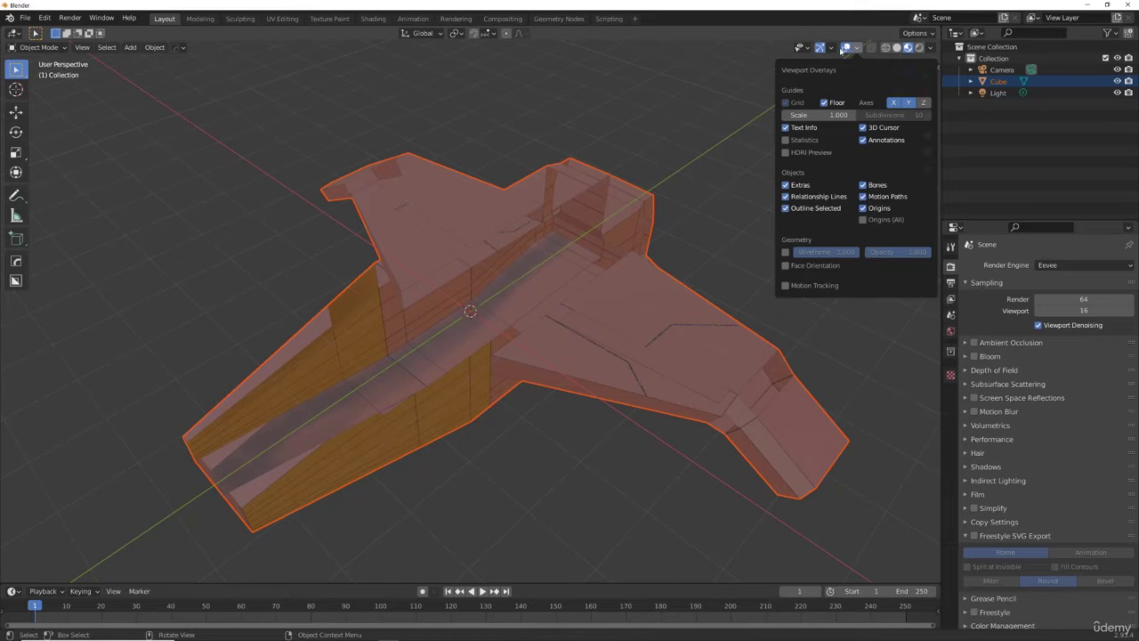
{"action": "left_click", "coordinate": [832, 48]}
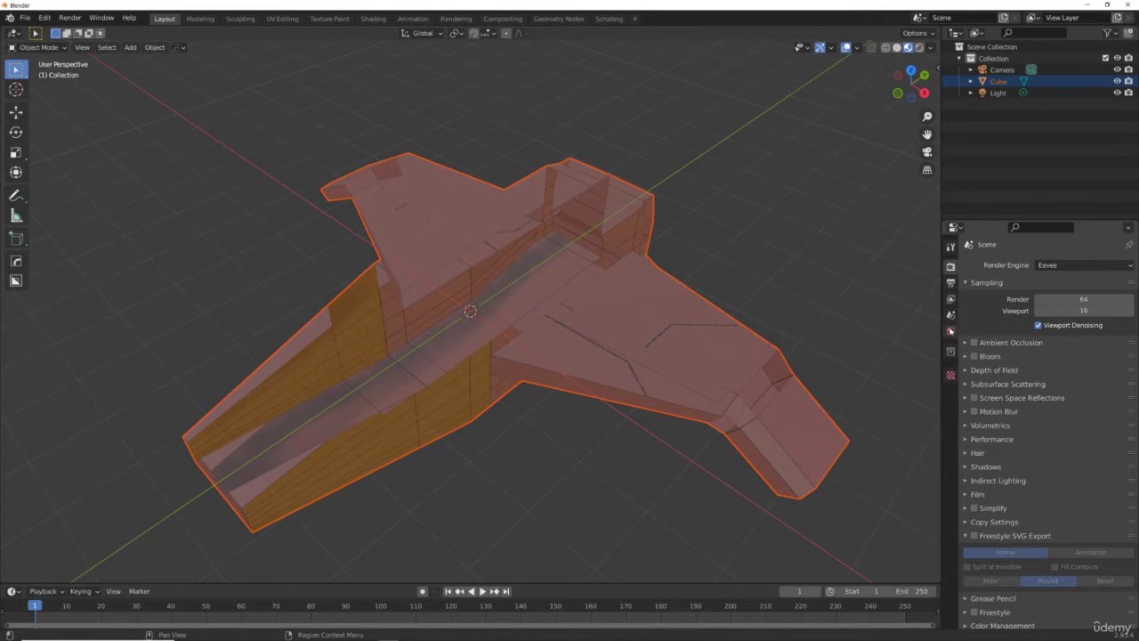
{"action": "left_click", "coordinate": [950, 331]}
{"action": "left_click", "coordinate": [951, 352]}
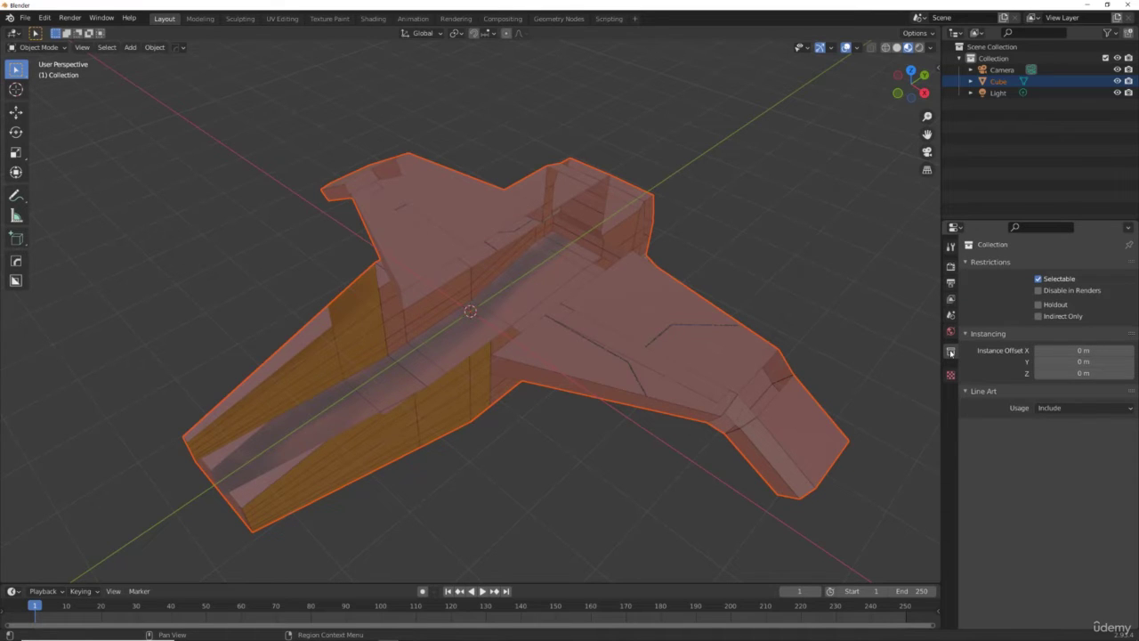
{"action": "left_click", "coordinate": [951, 299]}
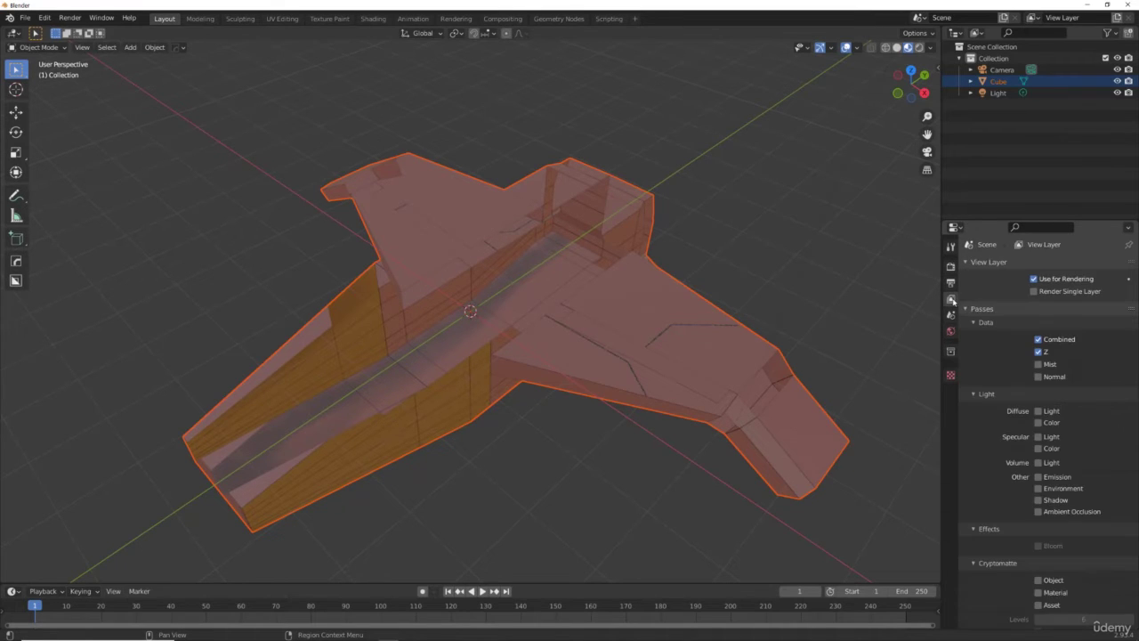
{"action": "scroll", "coordinate": [991, 351], "scroll_direction": "down", "scroll_amount": 4}
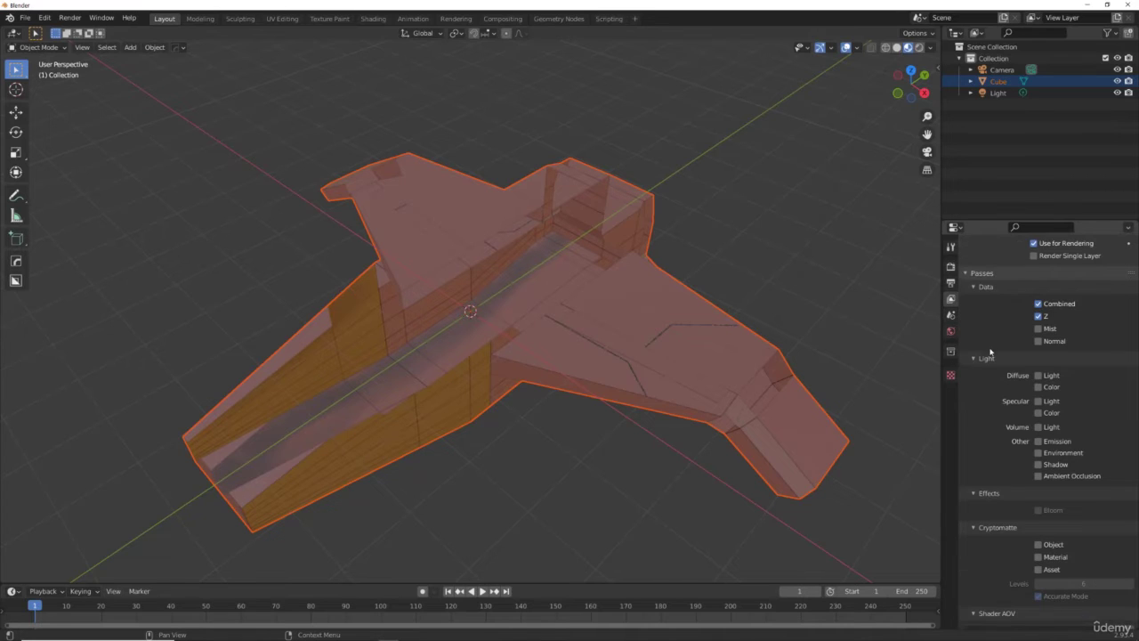
{"action": "scroll", "coordinate": [991, 351], "scroll_direction": "up", "scroll_amount": 4}
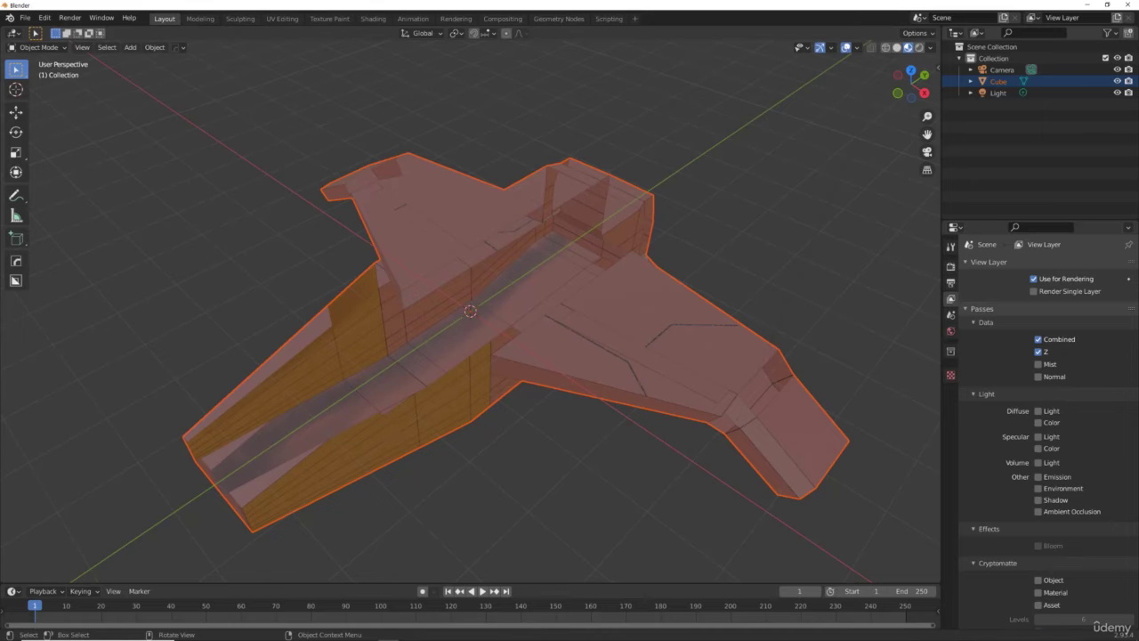
Select the imported ship and show its Base material's node tree in the Shading workspace
{"action": "left_click", "coordinate": [499, 347]}
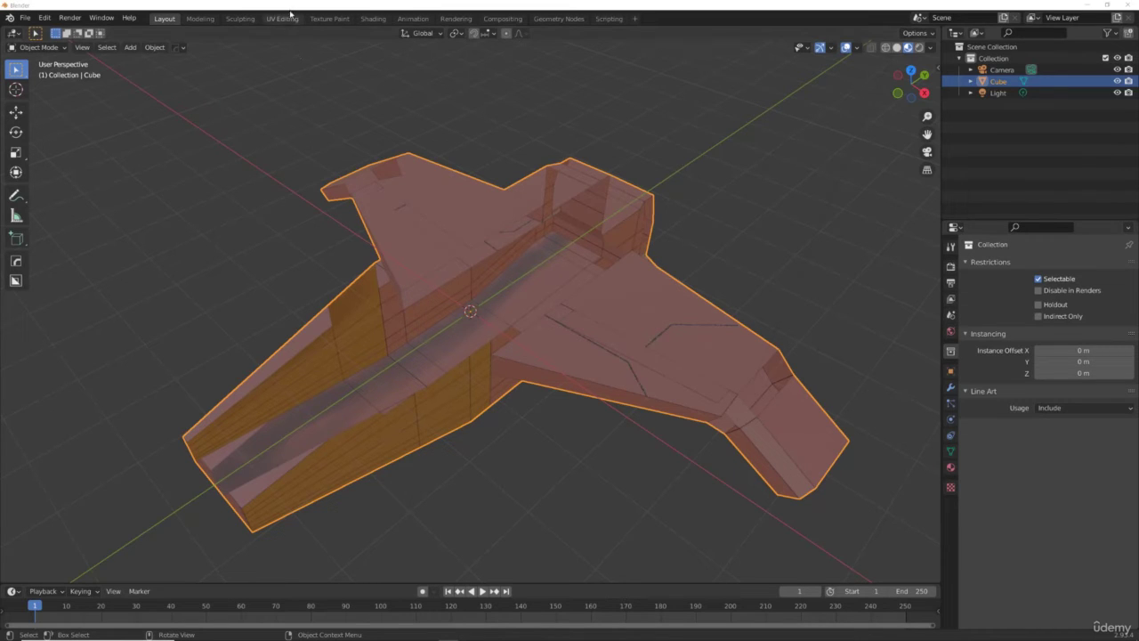
{"action": "left_click", "coordinate": [373, 19]}
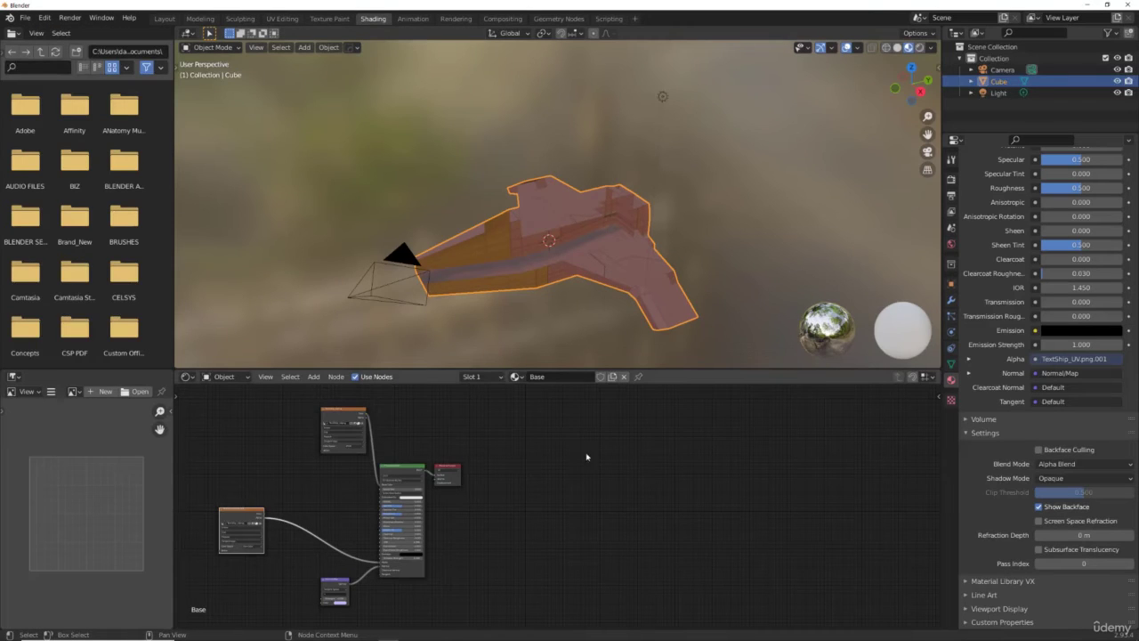
{"action": "scroll", "coordinate": [286, 464], "scroll_direction": "up", "scroll_amount": 1}
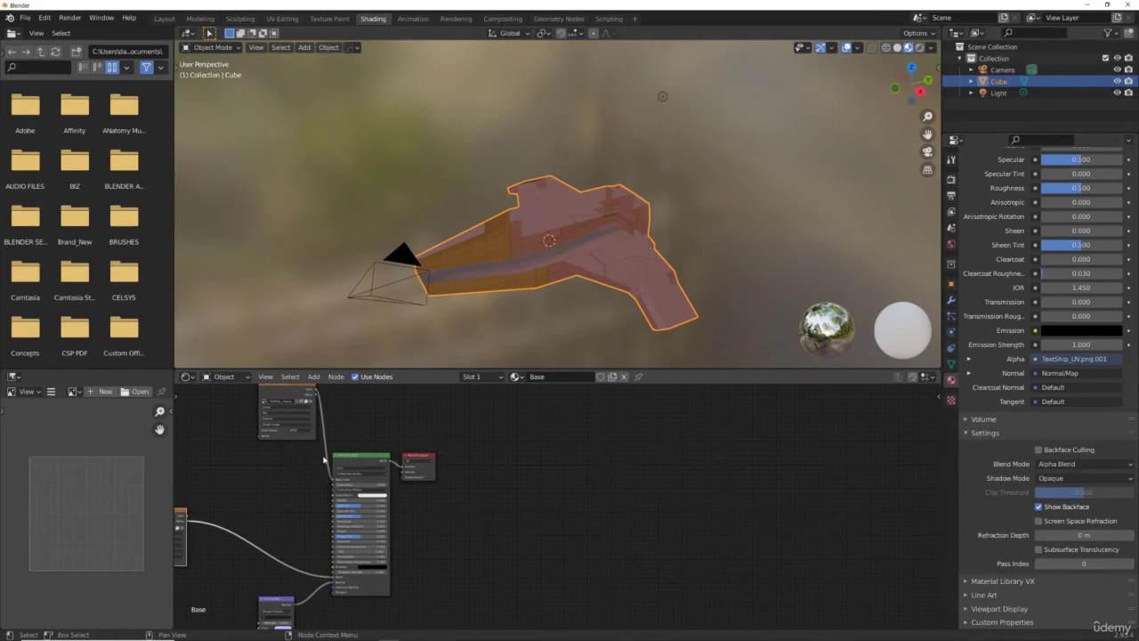
{"action": "scroll", "coordinate": [326, 460], "scroll_direction": "down", "scroll_amount": 1}
{"action": "scroll", "coordinate": [260, 481], "scroll_direction": "up", "scroll_amount": 2}
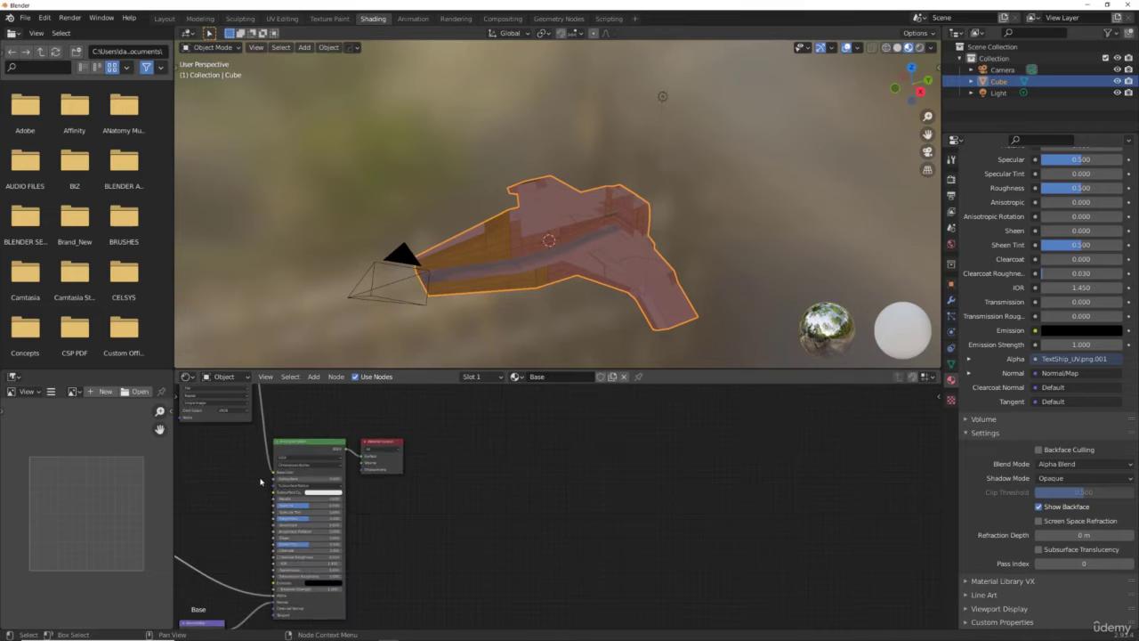
Move the Principled BSDF and Material Output nodes well away from the texture and Normal Map nodes
{"action": "right_click", "coordinate": [251, 476]}
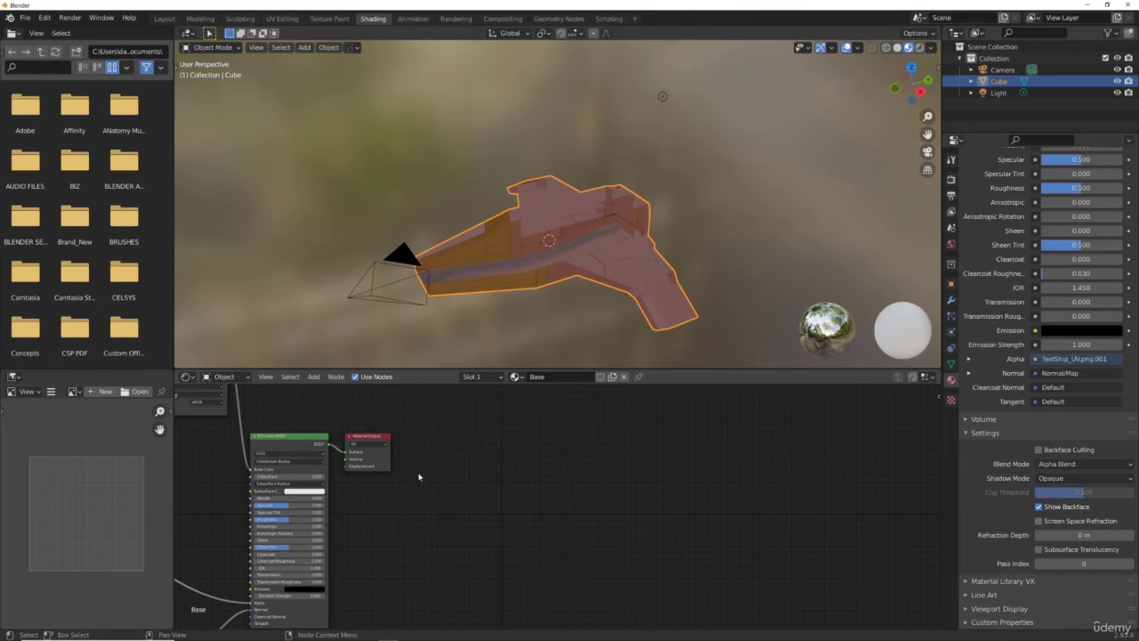
{"action": "right_click", "coordinate": [373, 463]}
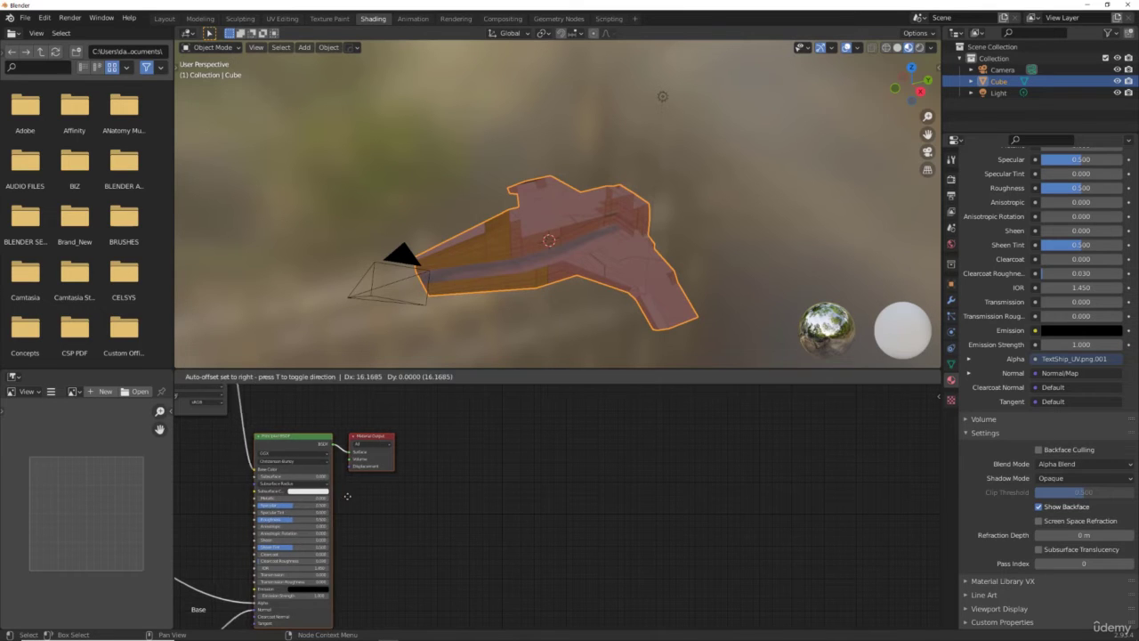
{"action": "scroll", "coordinate": [335, 500], "scroll_direction": "up", "scroll_amount": 8, "text": "ctrl"}
{"action": "scroll", "coordinate": [282, 503], "scroll_direction": "down", "scroll_amount": 2}
{"action": "scroll", "coordinate": [282, 503], "scroll_direction": "down", "scroll_amount": 2}
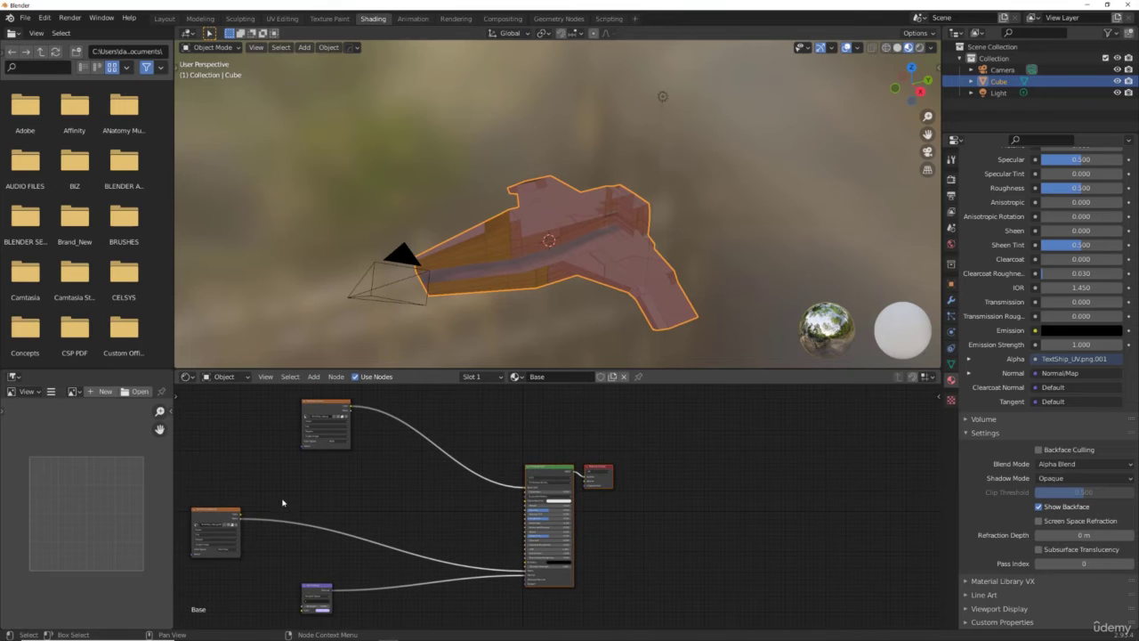
Move the TextShip_UV.png.001 image node and the Normal Map node together closer to the Principled BSDF
{"action": "left_click_drag", "start_coordinate": [185, 474], "coordinate": [396, 619]}
{"action": "key", "text": "g"}
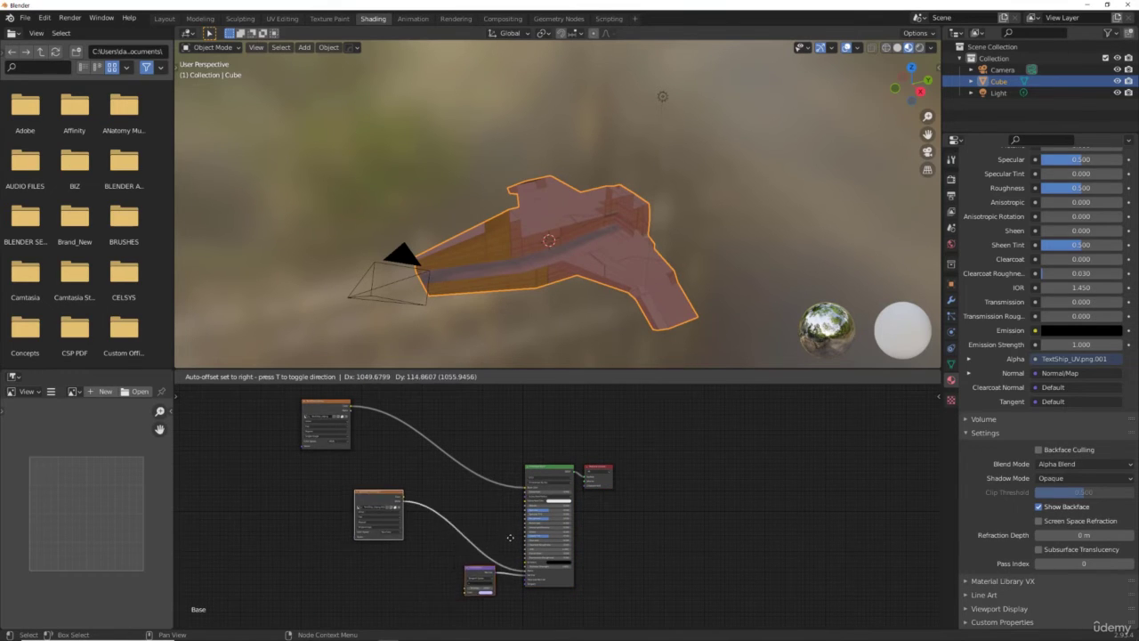
{"action": "left_click", "coordinate": [403, 516]}
{"action": "scroll", "coordinate": [404, 515], "scroll_direction": "up", "scroll_amount": 3}
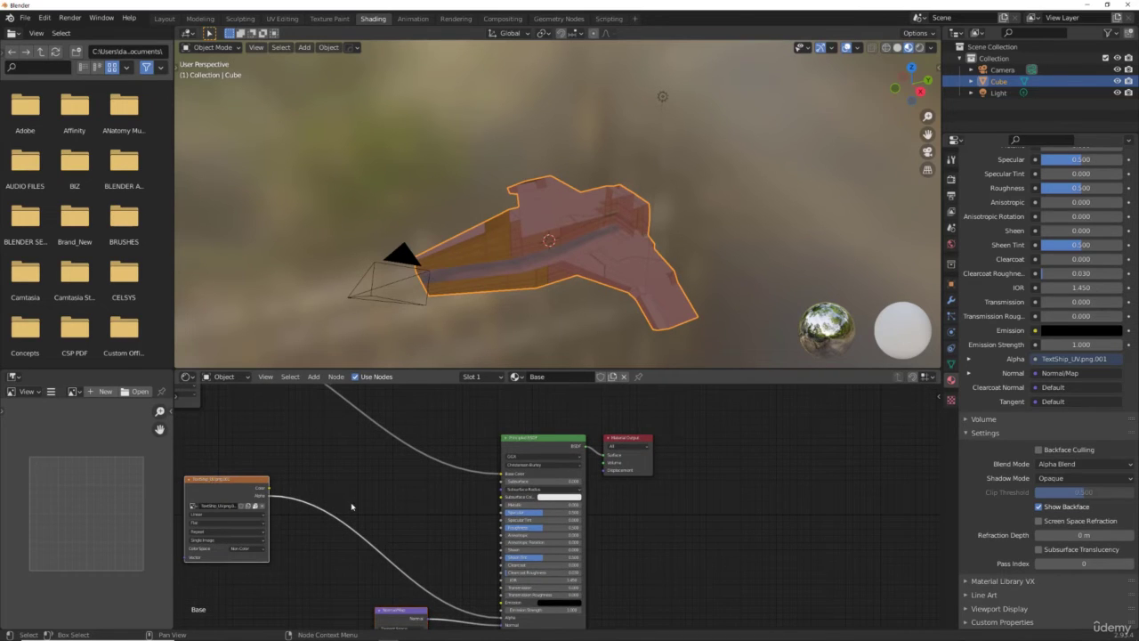
{"action": "scroll", "coordinate": [319, 503], "scroll_direction": "down", "scroll_amount": 2}
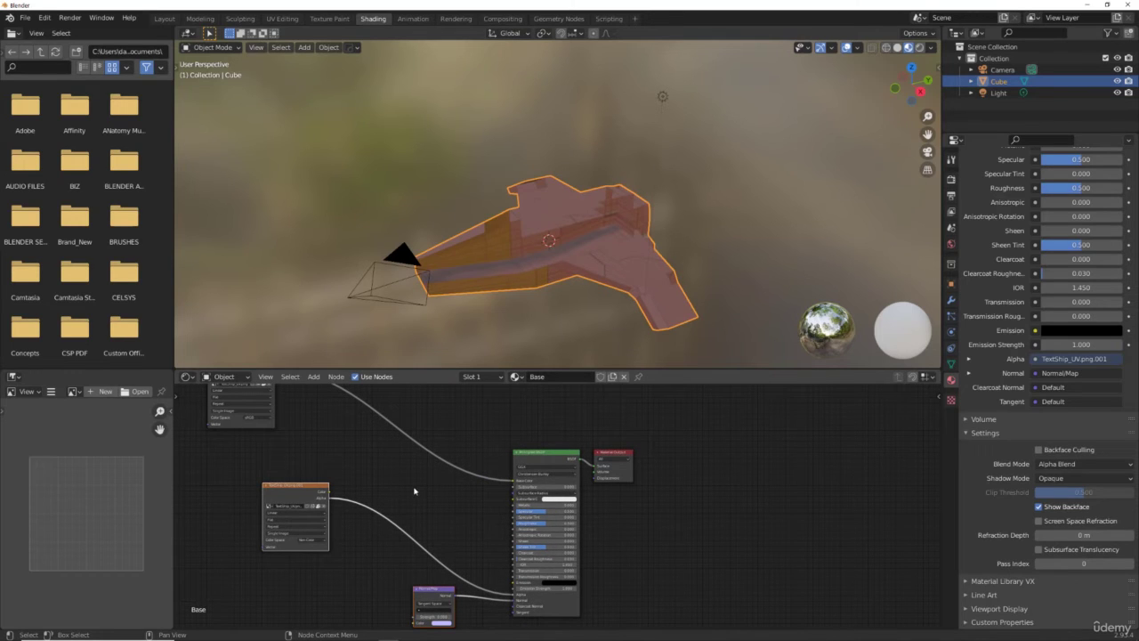
Cut the Alpha link and delete its TextShip_UV.png.001 image node, placing the base color texture node beside the Principled BSDF
{"action": "right_click_drag", "start_coordinate": [415, 495], "coordinate": [382, 581], "text": "ctrl"}
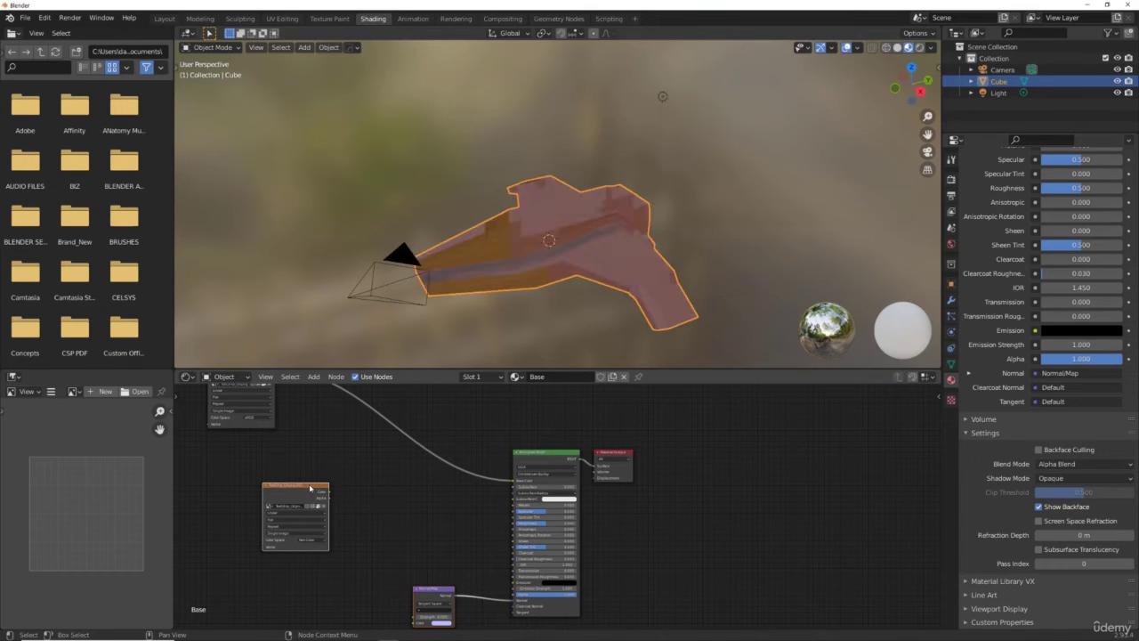
{"action": "right_click", "coordinate": [308, 487]}
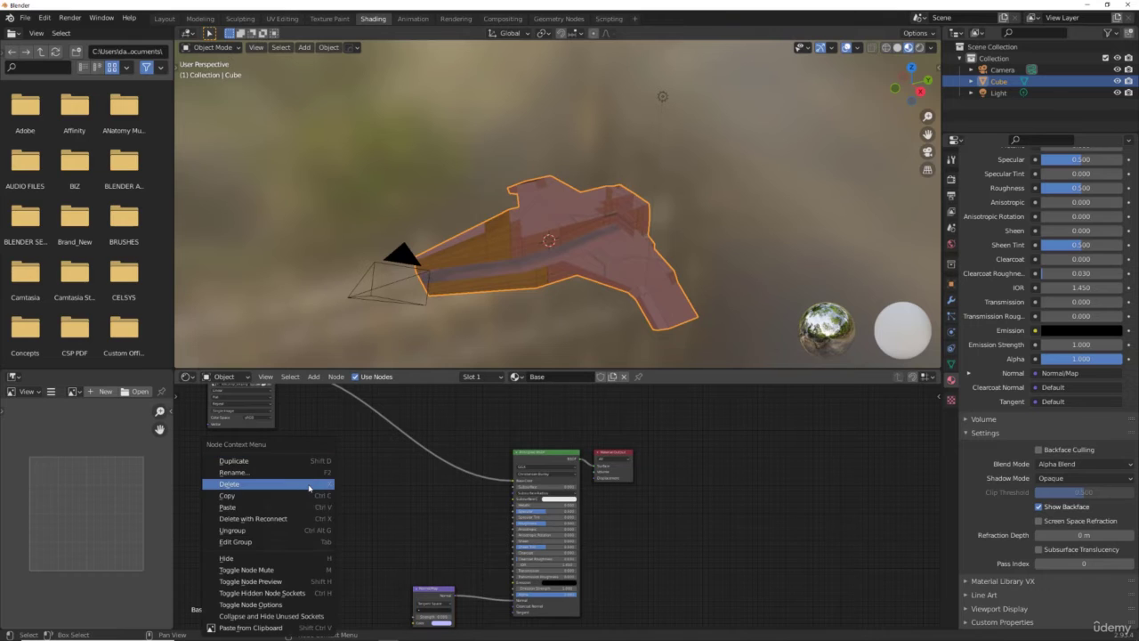
{"action": "left_click", "coordinate": [303, 484]}
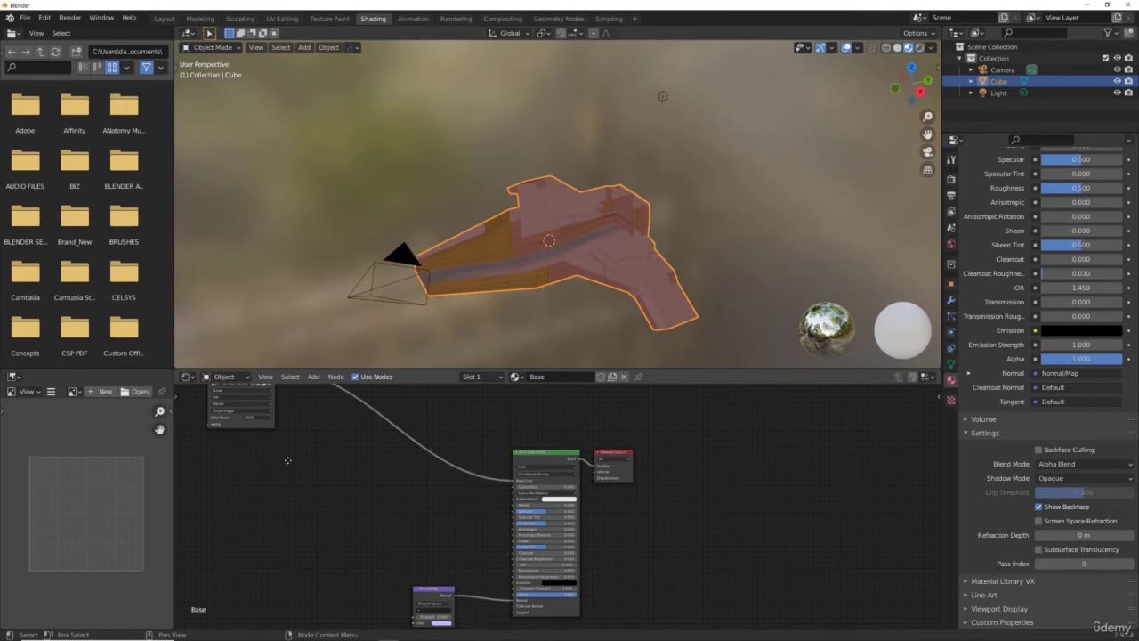
{"action": "left_click_drag", "start_coordinate": [245, 428], "coordinate": [426, 532]}
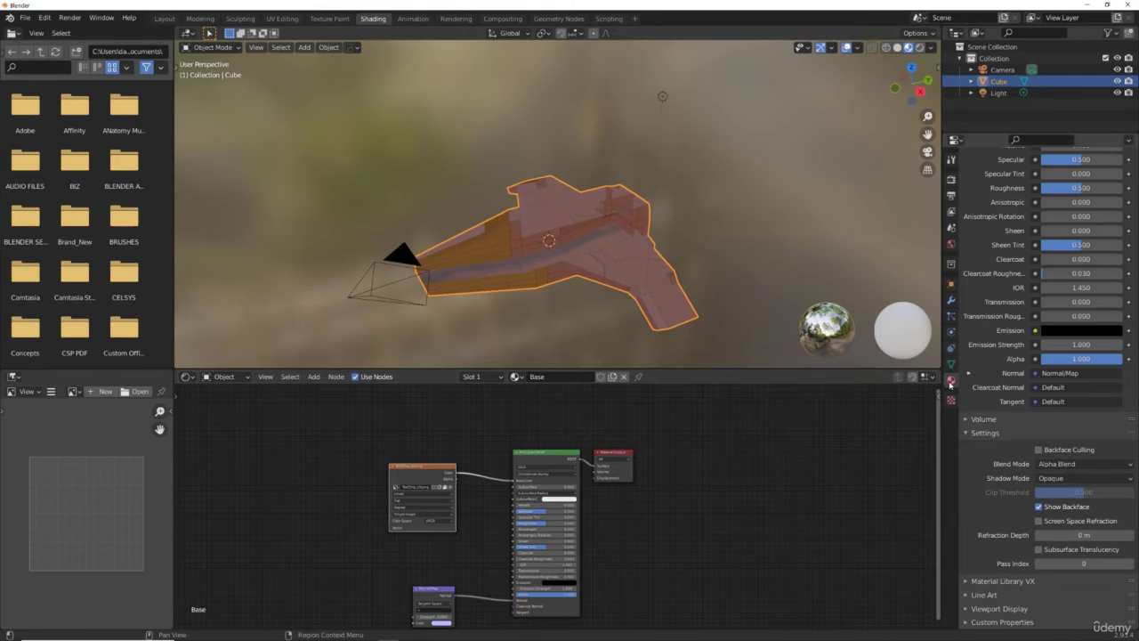
Turn off Show Backface in the Base material's settings
{"action": "scroll", "coordinate": [986, 347], "scroll_direction": "up", "scroll_amount": 8}
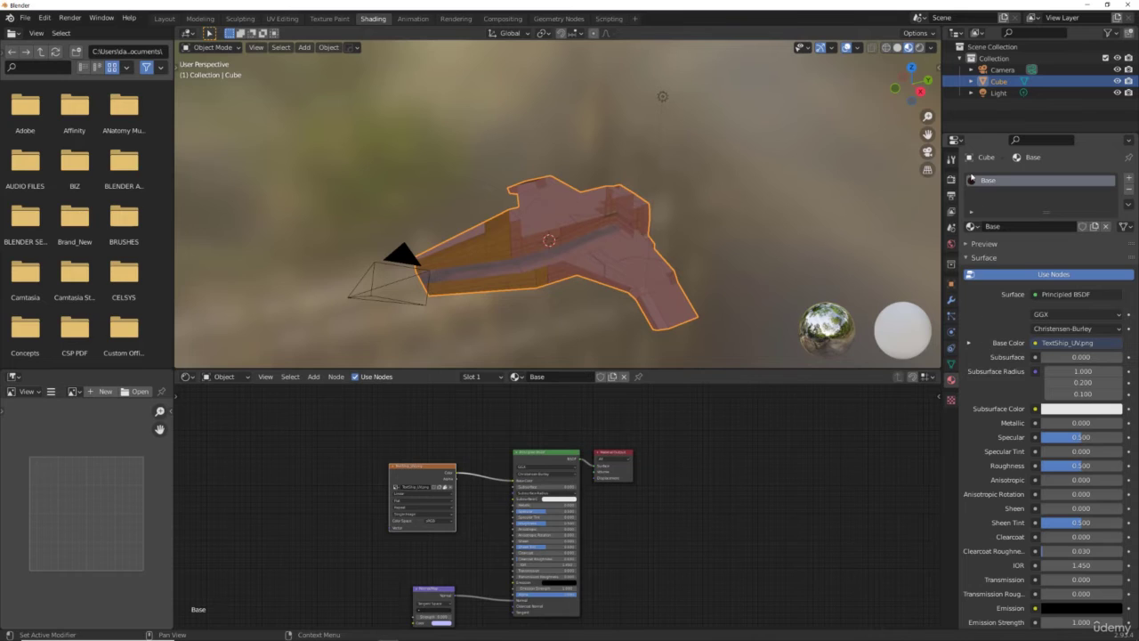
{"action": "scroll", "coordinate": [973, 353], "scroll_direction": "down", "scroll_amount": 5}
{"action": "scroll", "coordinate": [972, 352], "scroll_direction": "down", "scroll_amount": 4}
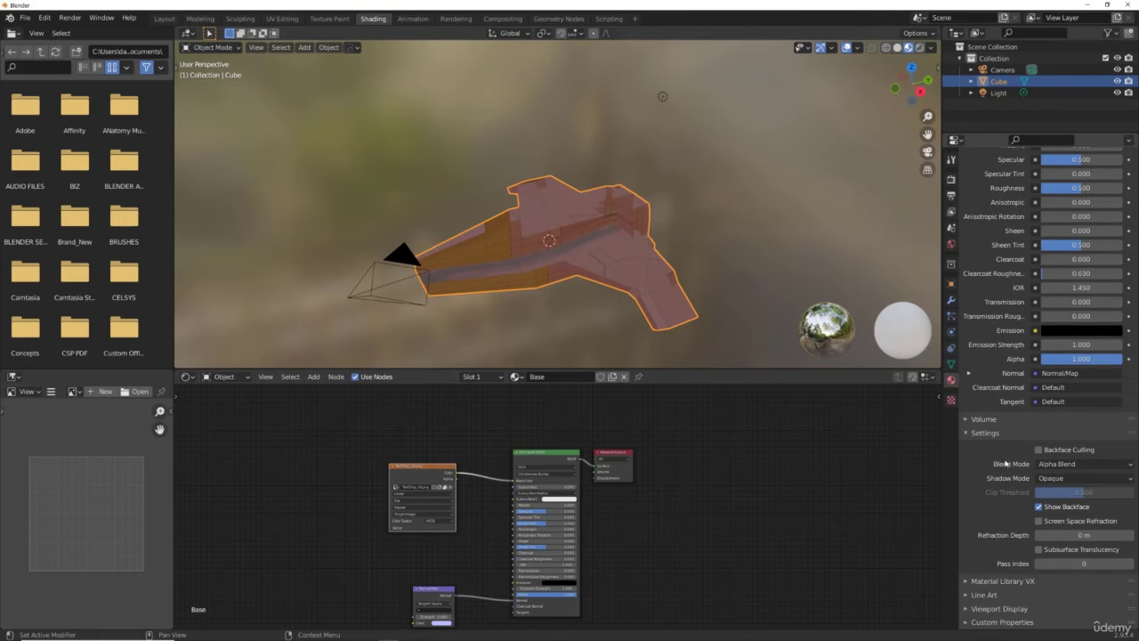
{"action": "left_click", "coordinate": [970, 433]}
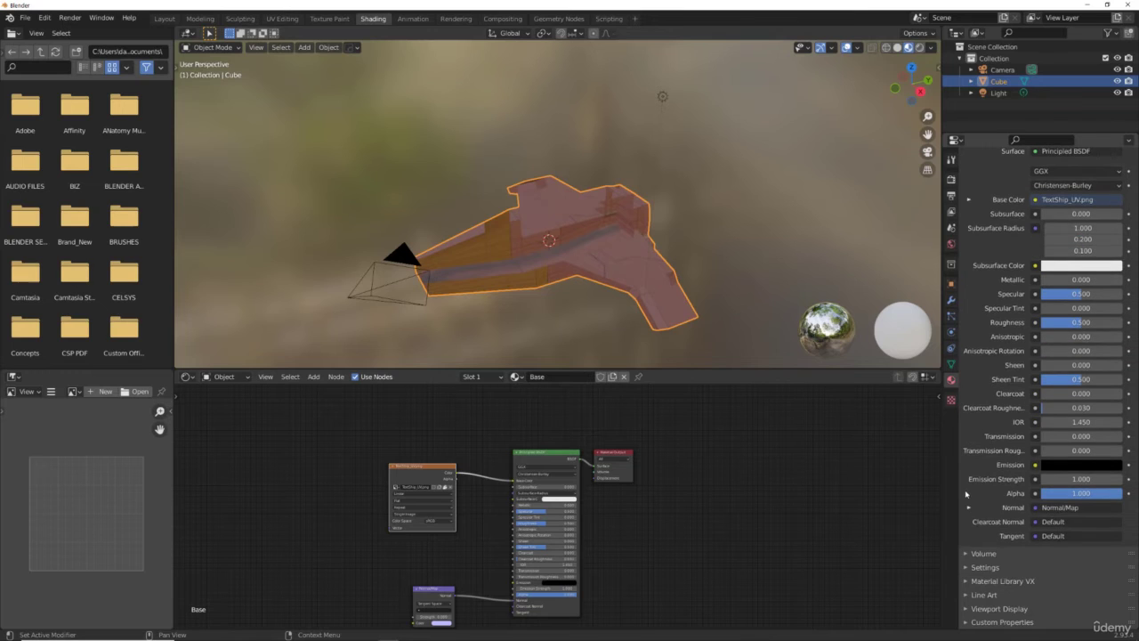
{"action": "left_click", "coordinate": [964, 567]}
{"action": "scroll", "coordinate": [998, 507], "scroll_direction": "down", "scroll_amount": 2}
{"action": "scroll", "coordinate": [998, 507], "scroll_direction": "down", "scroll_amount": 3}
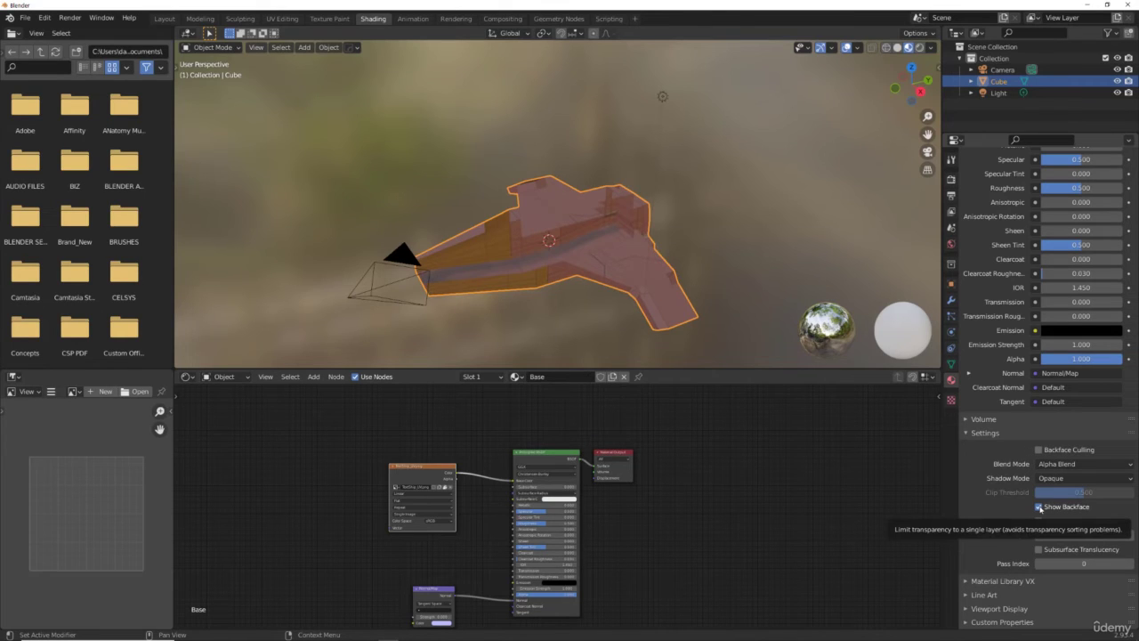
{"action": "left_click", "coordinate": [1040, 507]}
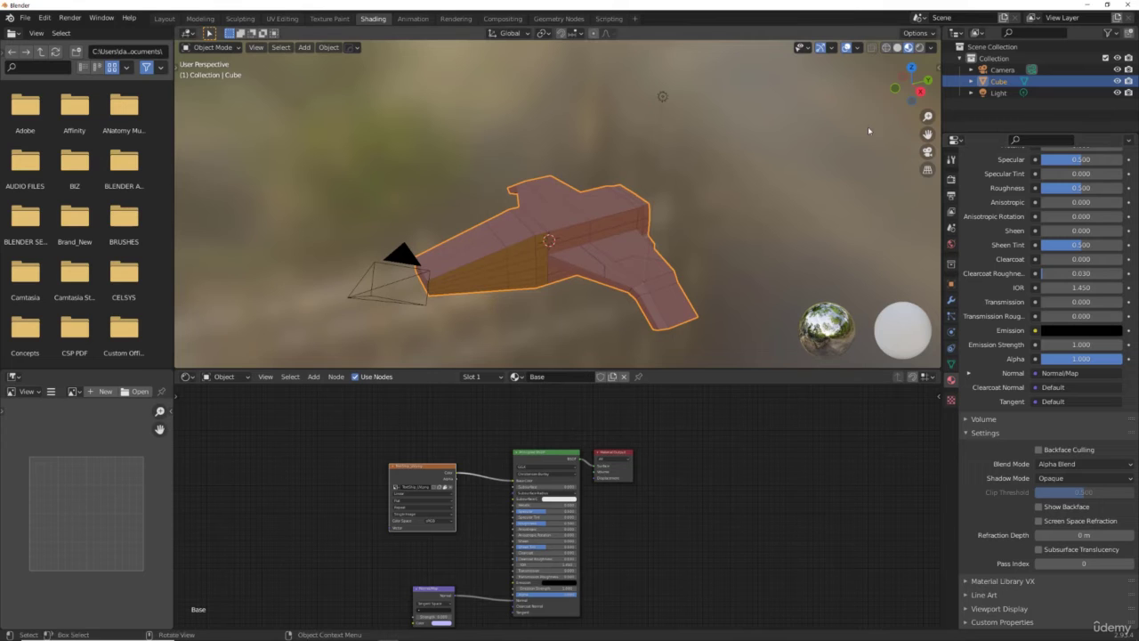
Examine the ship's surfaces from another angle in the Shading workspace and from farther away in the Layout workspace
{"action": "mouse_move", "coordinate": [895, 102]}
{"action": "left_mouse_down"}
{"action": "mouse_move", "coordinate": [836, 89]}
{"action": "mouse_move", "coordinate": [803, 149]}
{"action": "mouse_move", "coordinate": [902, 94]}
{"action": "left_mouse_up"}
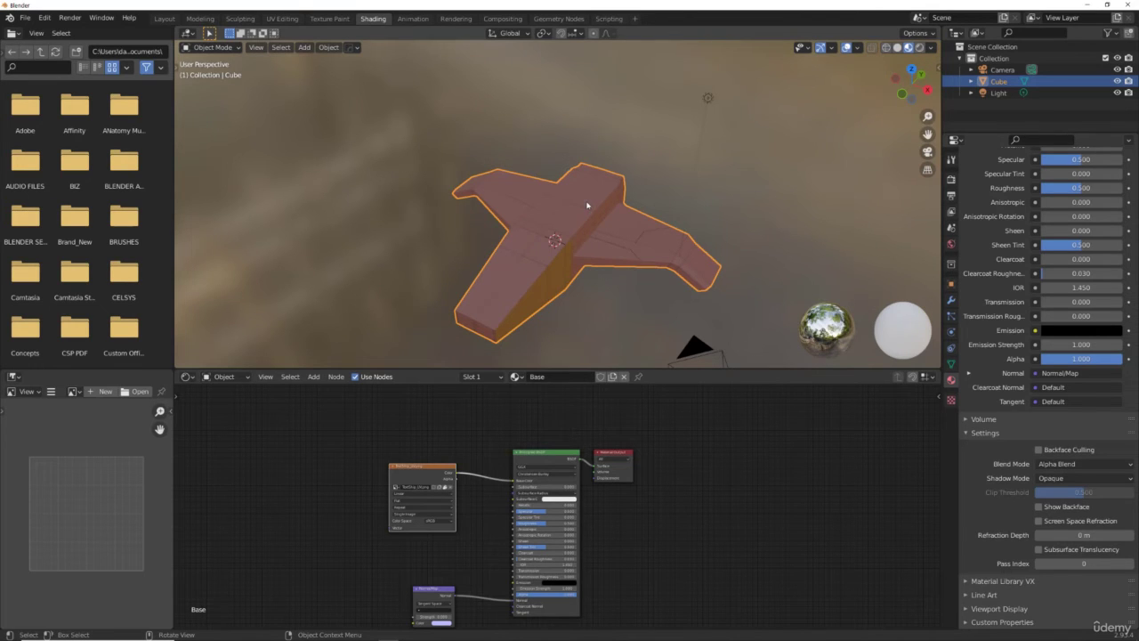
{"action": "left_click", "coordinate": [195, 19]}
{"action": "left_click", "coordinate": [164, 19]}
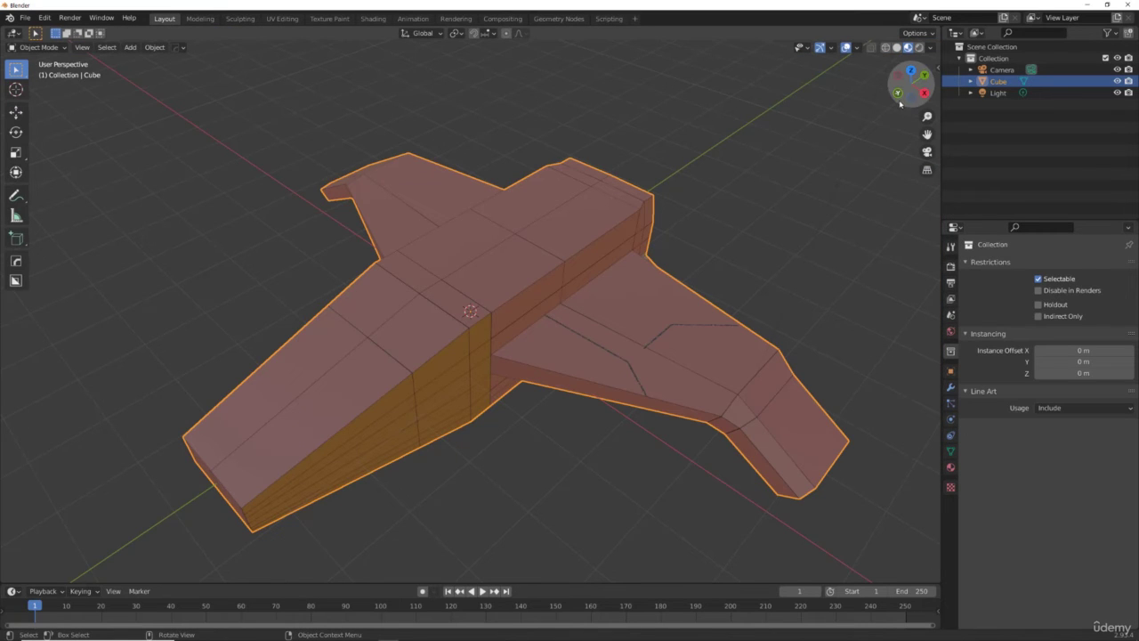
{"action": "scroll", "coordinate": [910, 82], "scroll_direction": "down", "scroll_amount": 6}
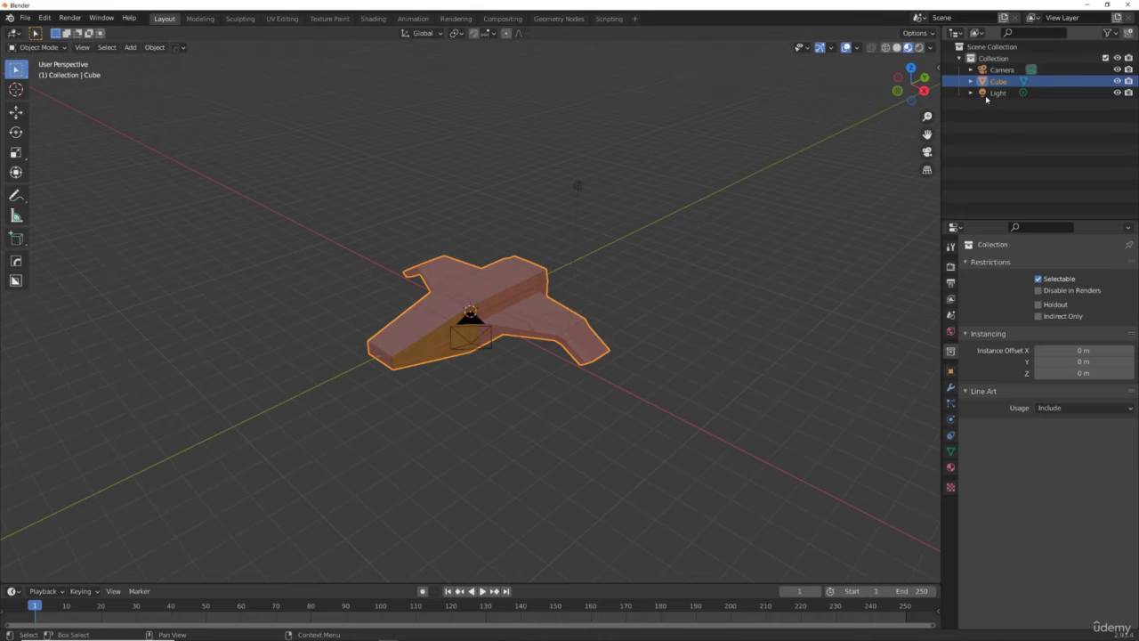
{"action": "right_click", "coordinate": [1016, 81]}
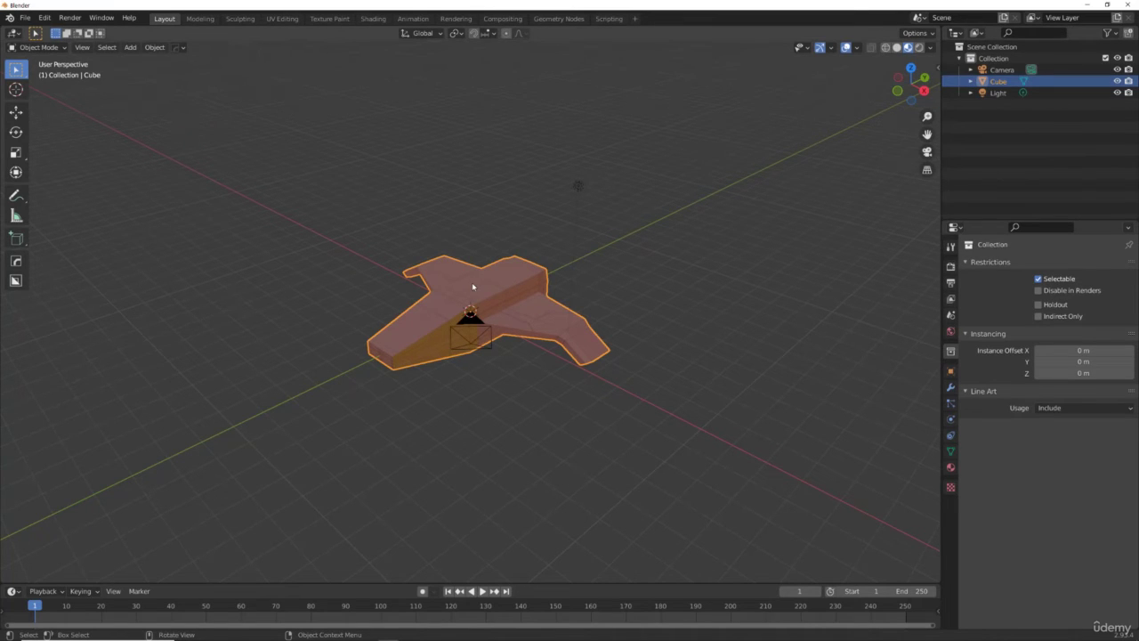
Duplicate the ship and raise the copy straight up along Z until it floats clear above the original
{"action": "key", "text": "shift+d"}
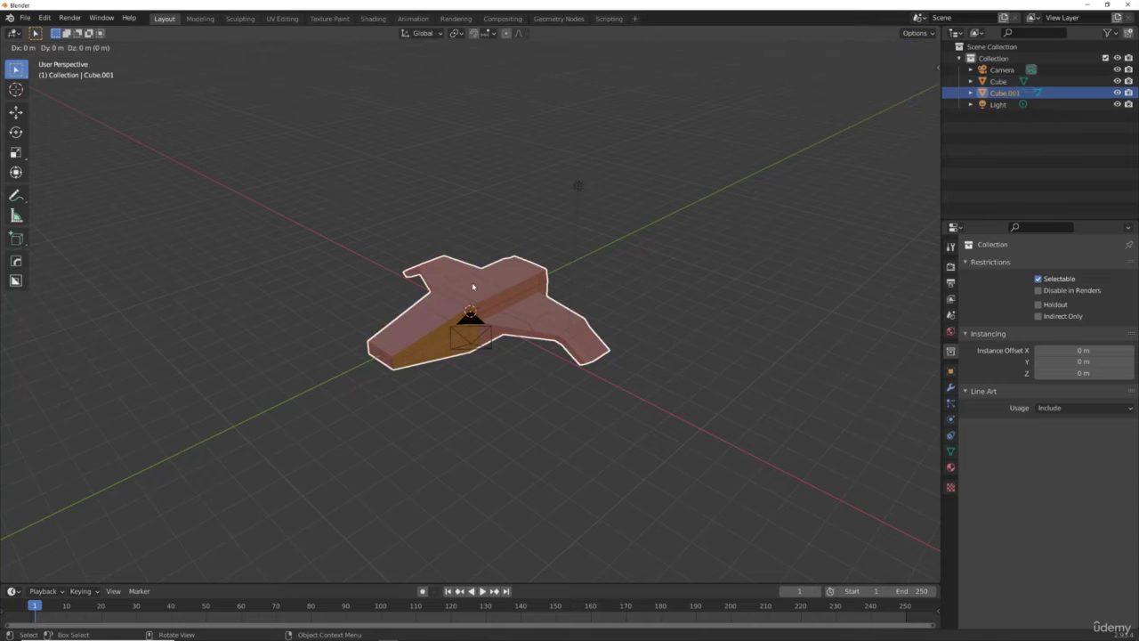
{"action": "key", "text": "z"}
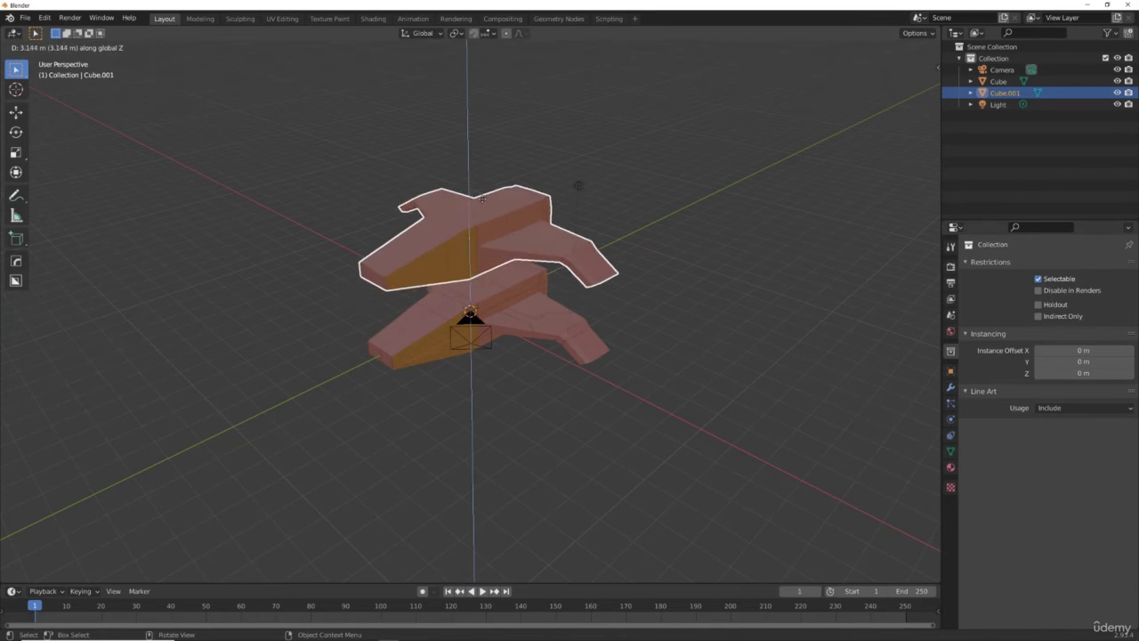
{"action": "left_click", "coordinate": [403, 227]}
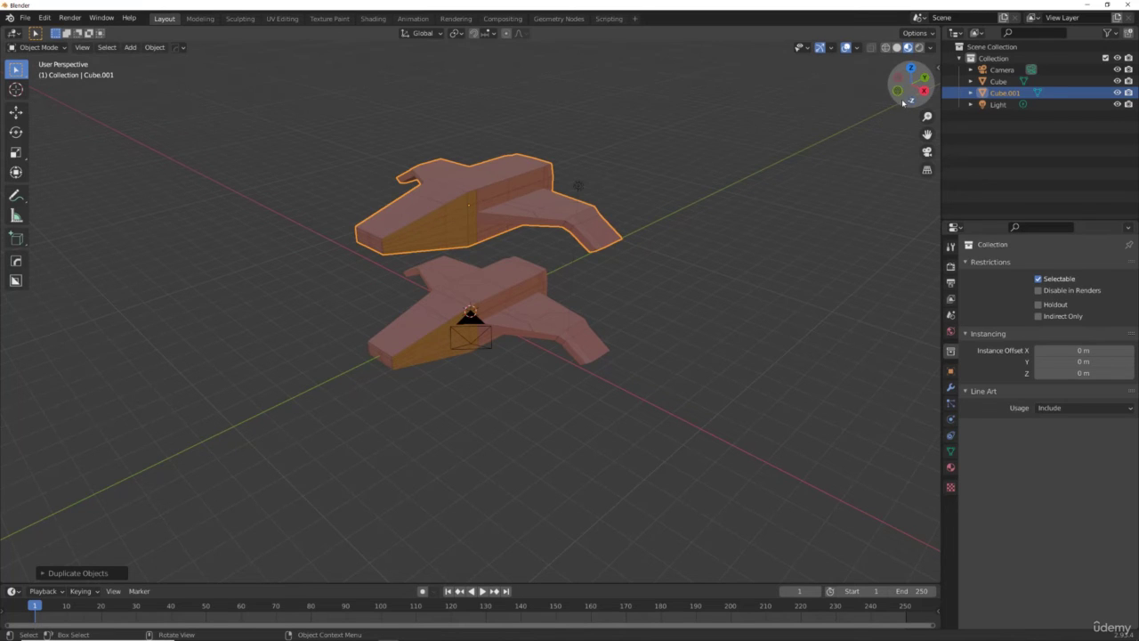
Move the duplicated ship along the X axis with the Move tool, well clear of the original on its negative X side
{"action": "left_click_drag", "start_coordinate": [901, 99], "coordinate": [854, 104]}
{"action": "left_click", "coordinate": [489, 217]}
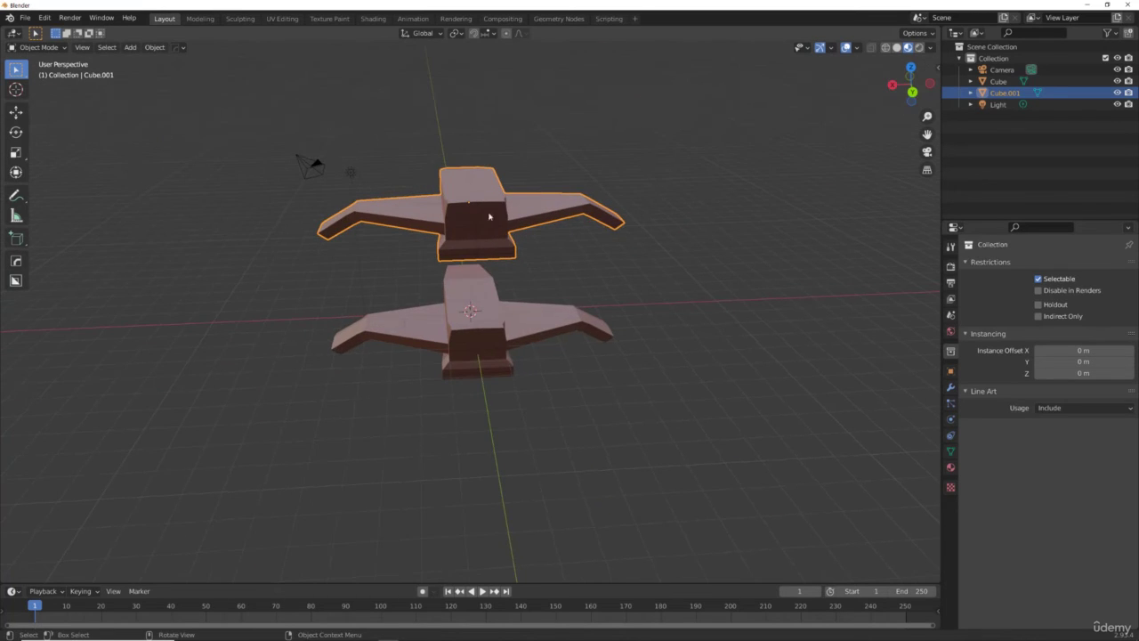
{"action": "left_click", "coordinate": [18, 113]}
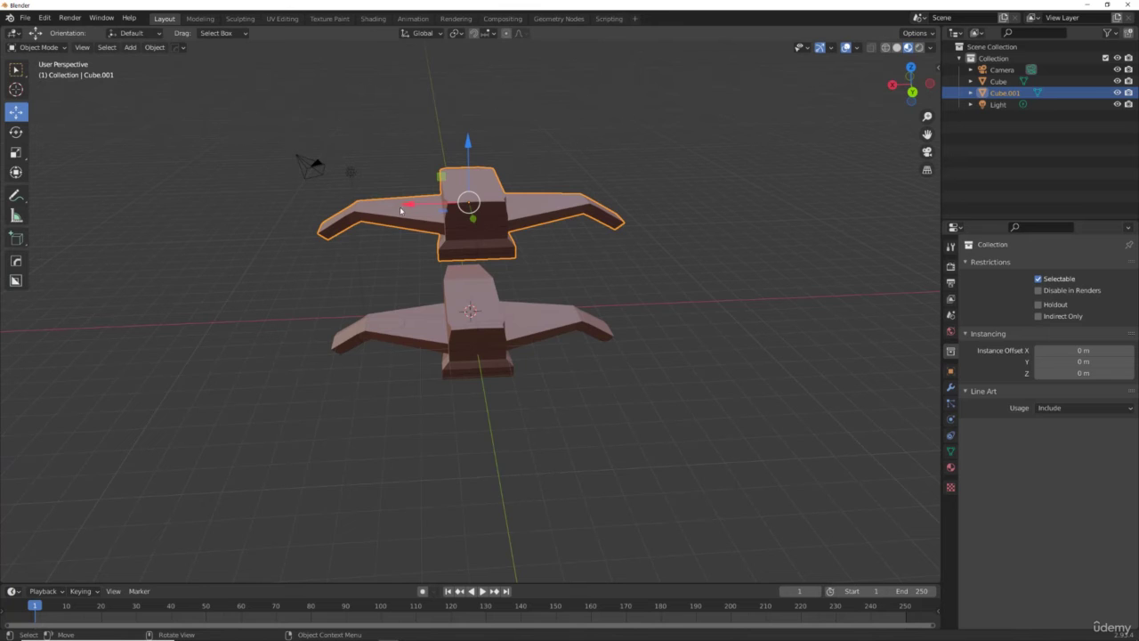
{"action": "left_click_drag", "start_coordinate": [406, 208], "coordinate": [658, 193]}
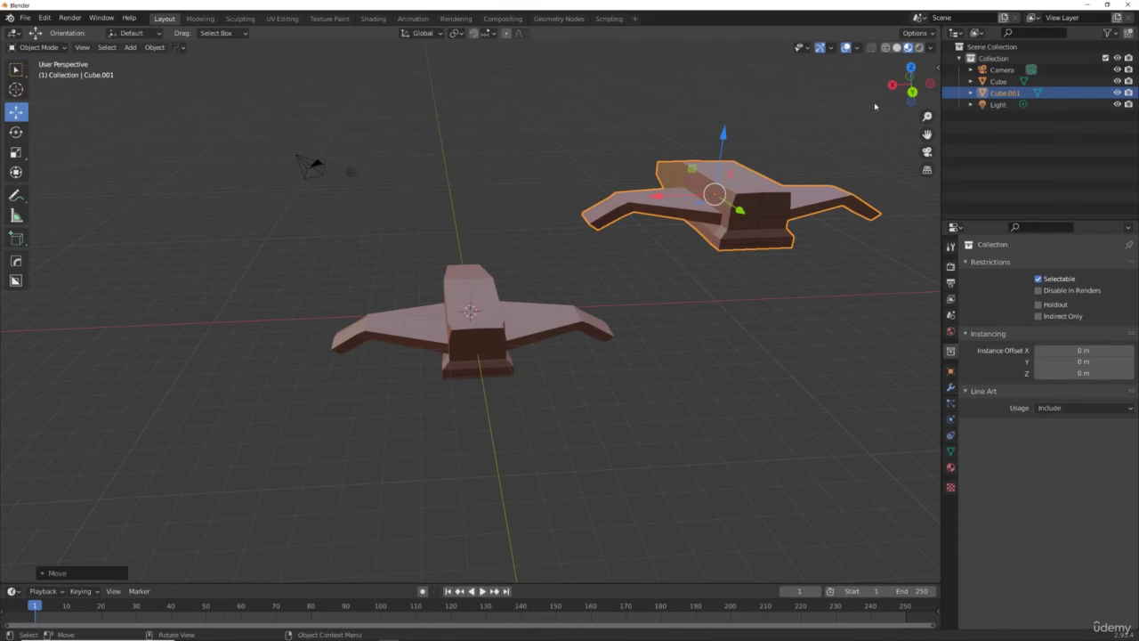
Compare the two ships from several angles, and shift the duplicate along X to the original's positive X side
{"action": "left_click_drag", "start_coordinate": [910, 85], "coordinate": [808, 123]}
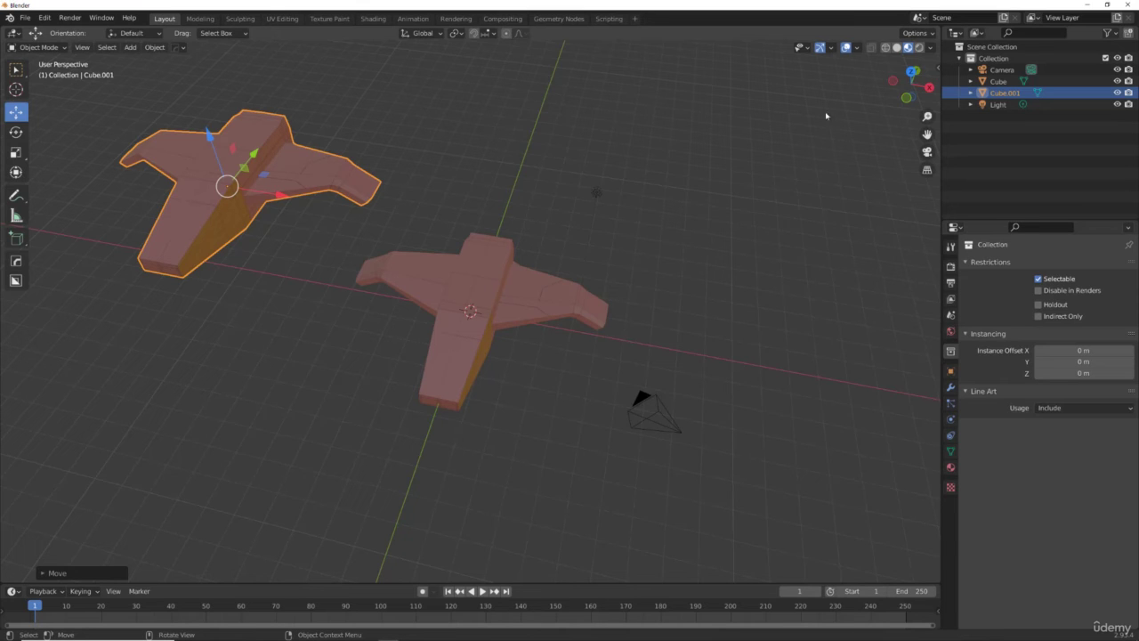
{"action": "mouse_move", "coordinate": [898, 90]}
{"action": "left_mouse_down"}
{"action": "mouse_move", "coordinate": [916, 79]}
{"action": "mouse_move", "coordinate": [900, 89]}
{"action": "left_mouse_up"}
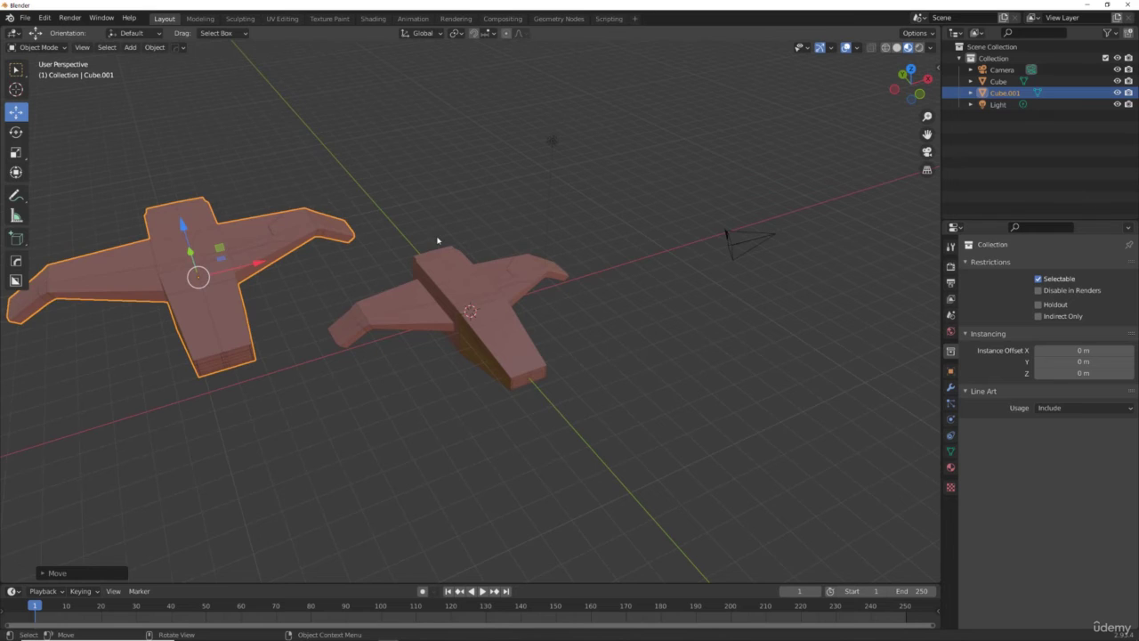
{"action": "scroll", "coordinate": [437, 240], "scroll_direction": "up", "scroll_amount": 3}
{"action": "scroll", "coordinate": [437, 240], "scroll_direction": "down", "scroll_amount": 5}
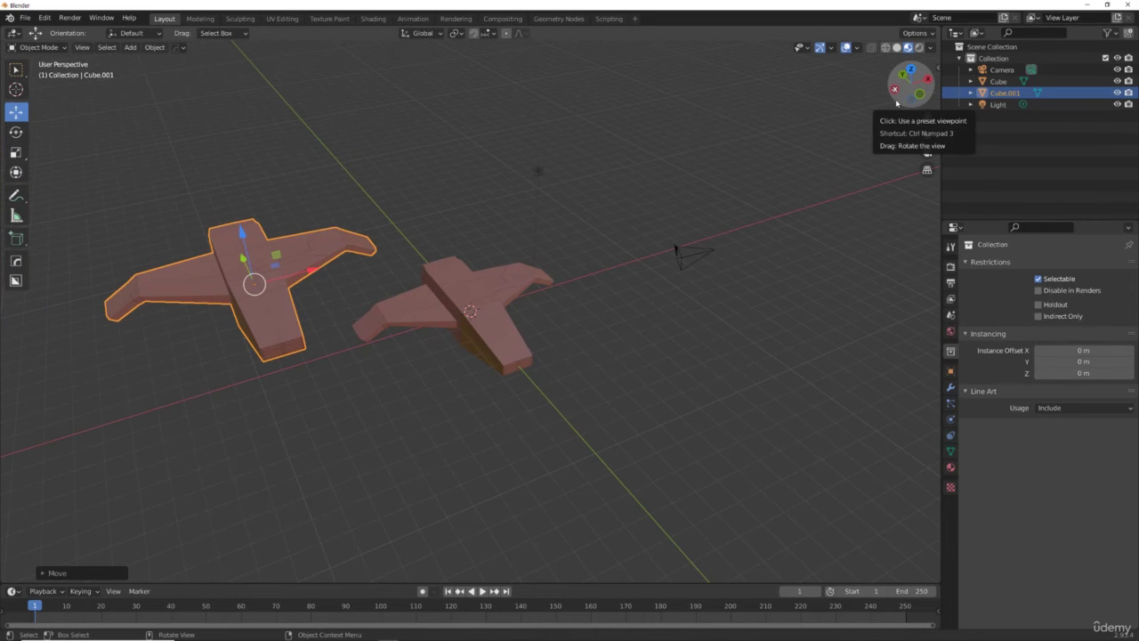
{"action": "left_click_drag", "start_coordinate": [904, 89], "coordinate": [901, 87]}
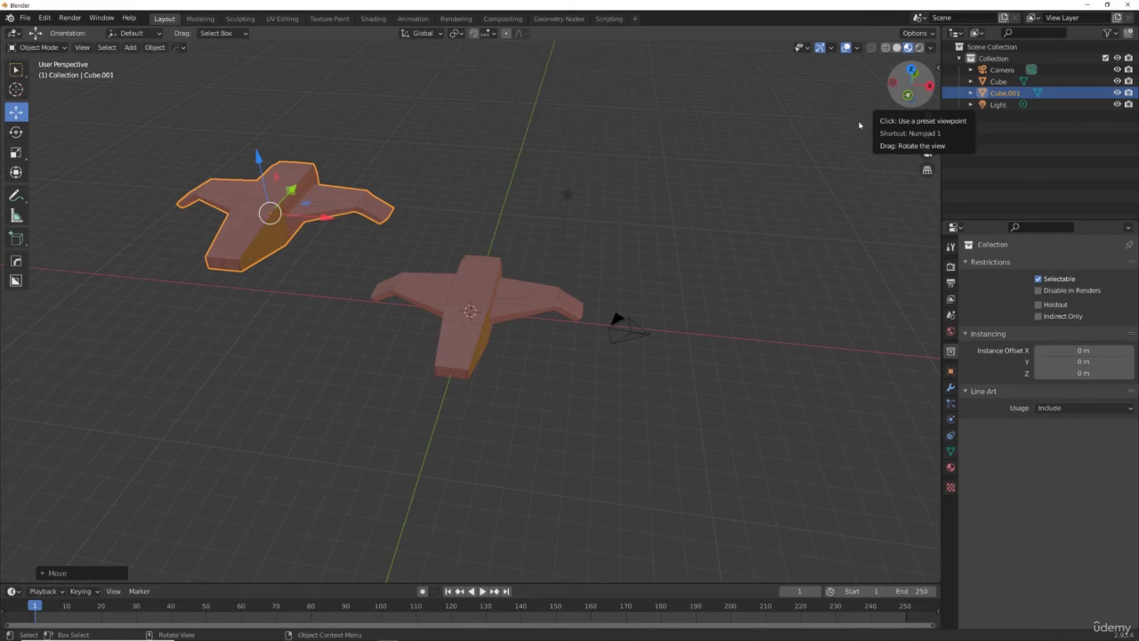
{"action": "left_click", "coordinate": [329, 319]}
{"action": "left_click", "coordinate": [304, 231]}
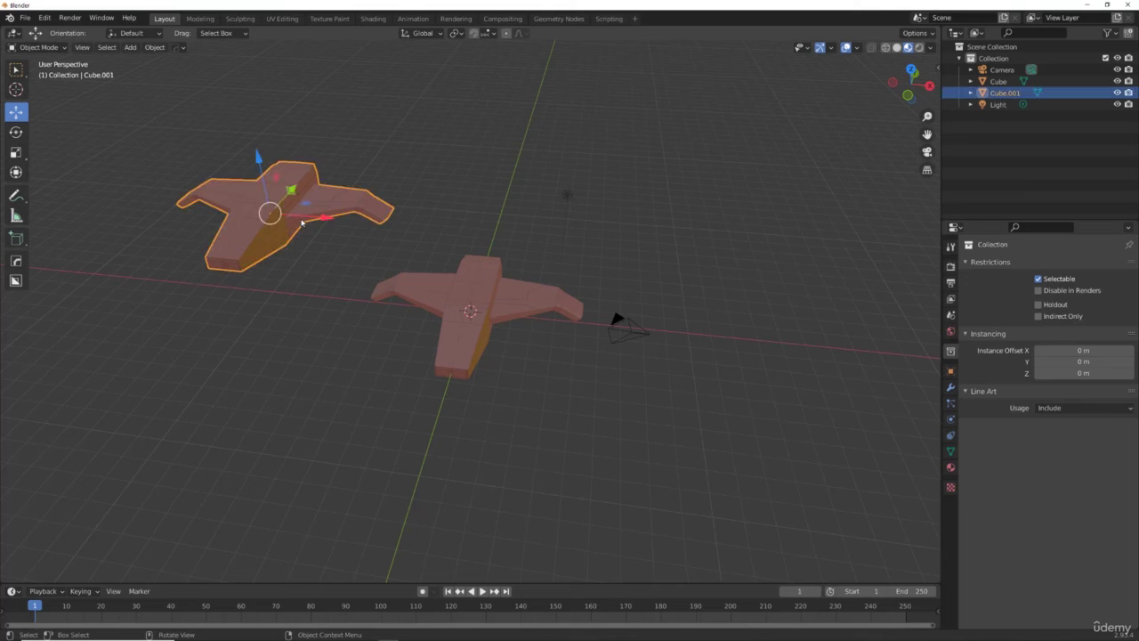
{"action": "left_click_drag", "start_coordinate": [346, 222], "coordinate": [702, 290]}
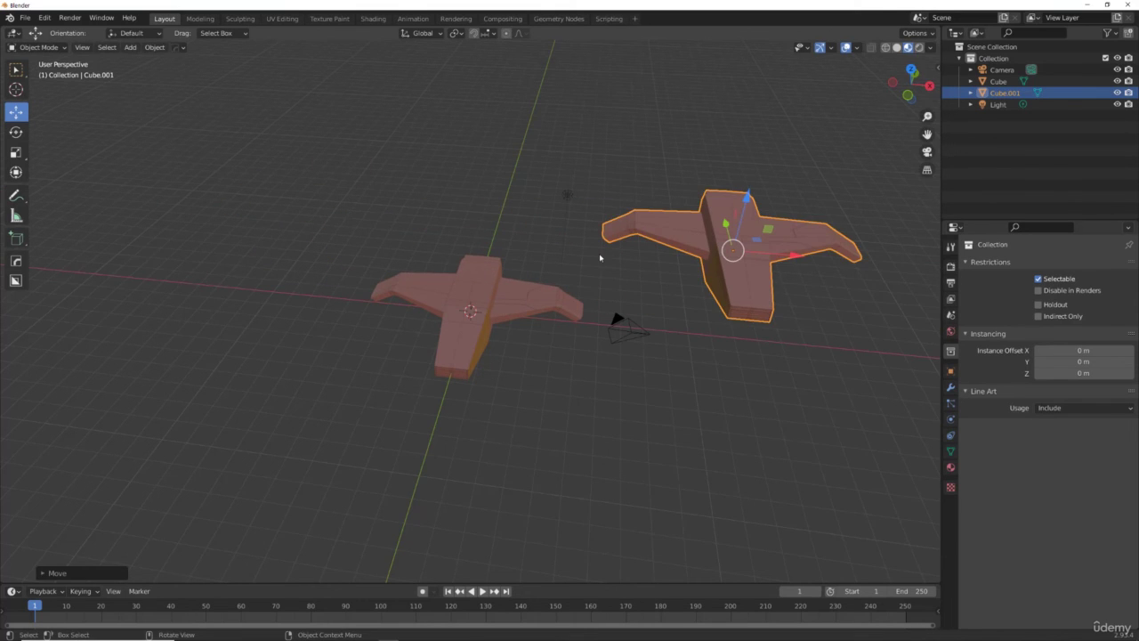